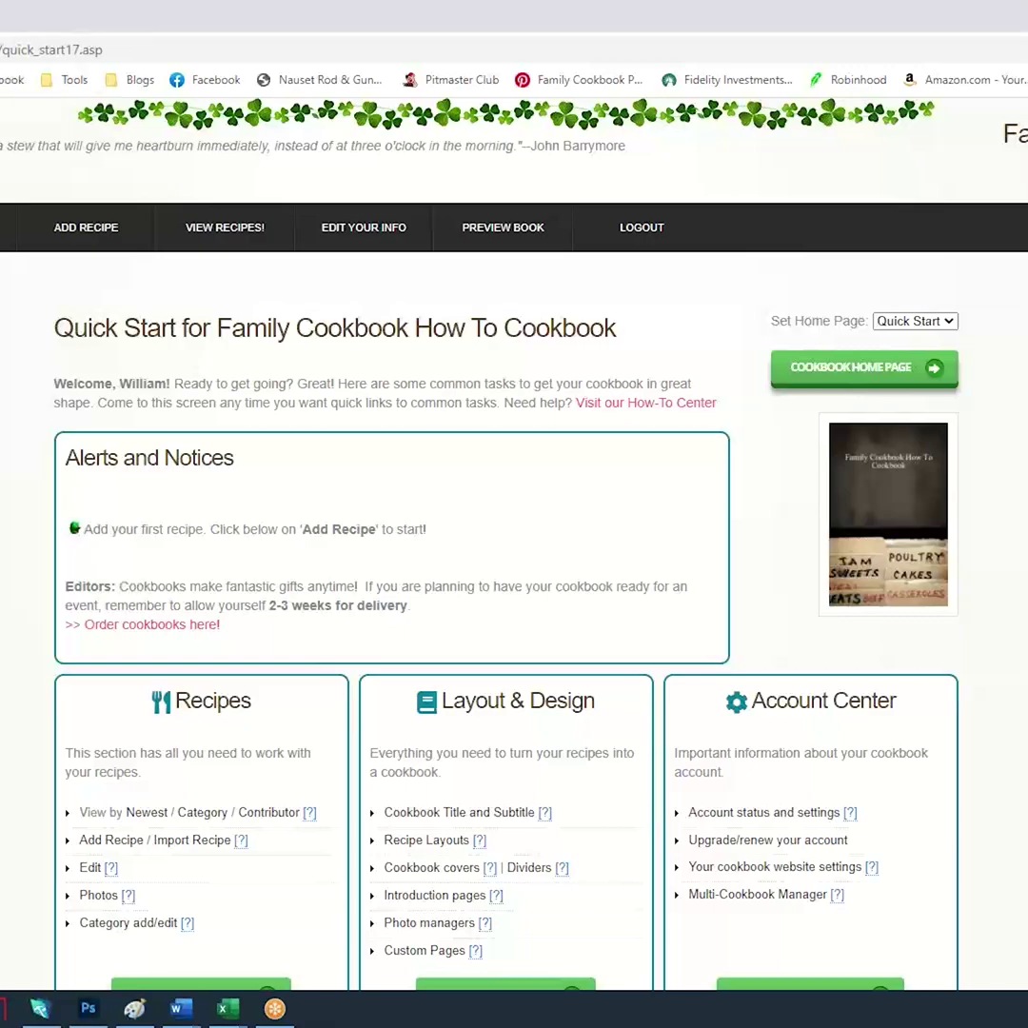
Open the Contributor Invitation Tool via Invite and Add Contributors in the Communication Center
{"action": "scroll", "coordinate": [514, 533], "scroll_direction": "down", "scroll_amount": 1}
{"action": "scroll", "coordinate": [514, 533], "scroll_direction": "down", "scroll_amount": 4}
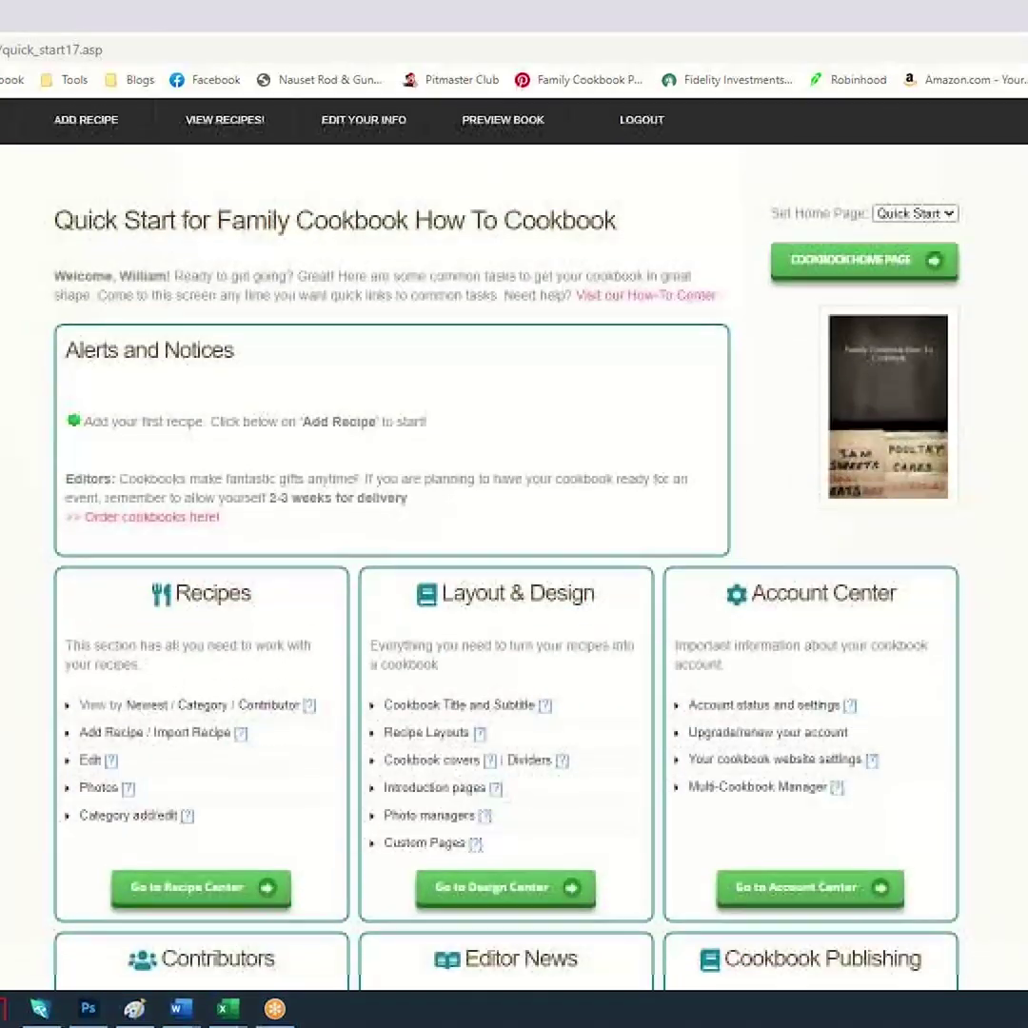
{"action": "scroll", "coordinate": [514, 533], "scroll_direction": "down", "scroll_amount": 3}
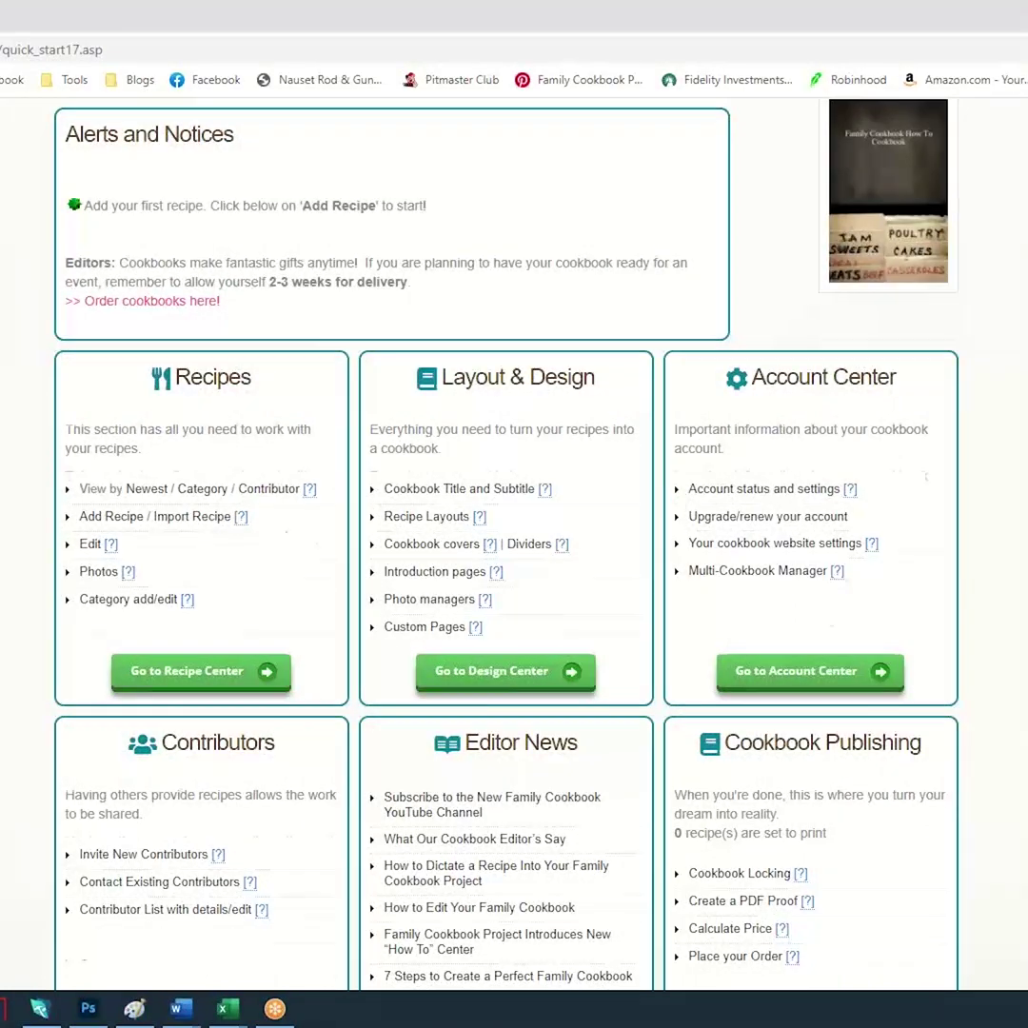
{"action": "scroll", "coordinate": [514, 533], "scroll_direction": "up", "scroll_amount": 5}
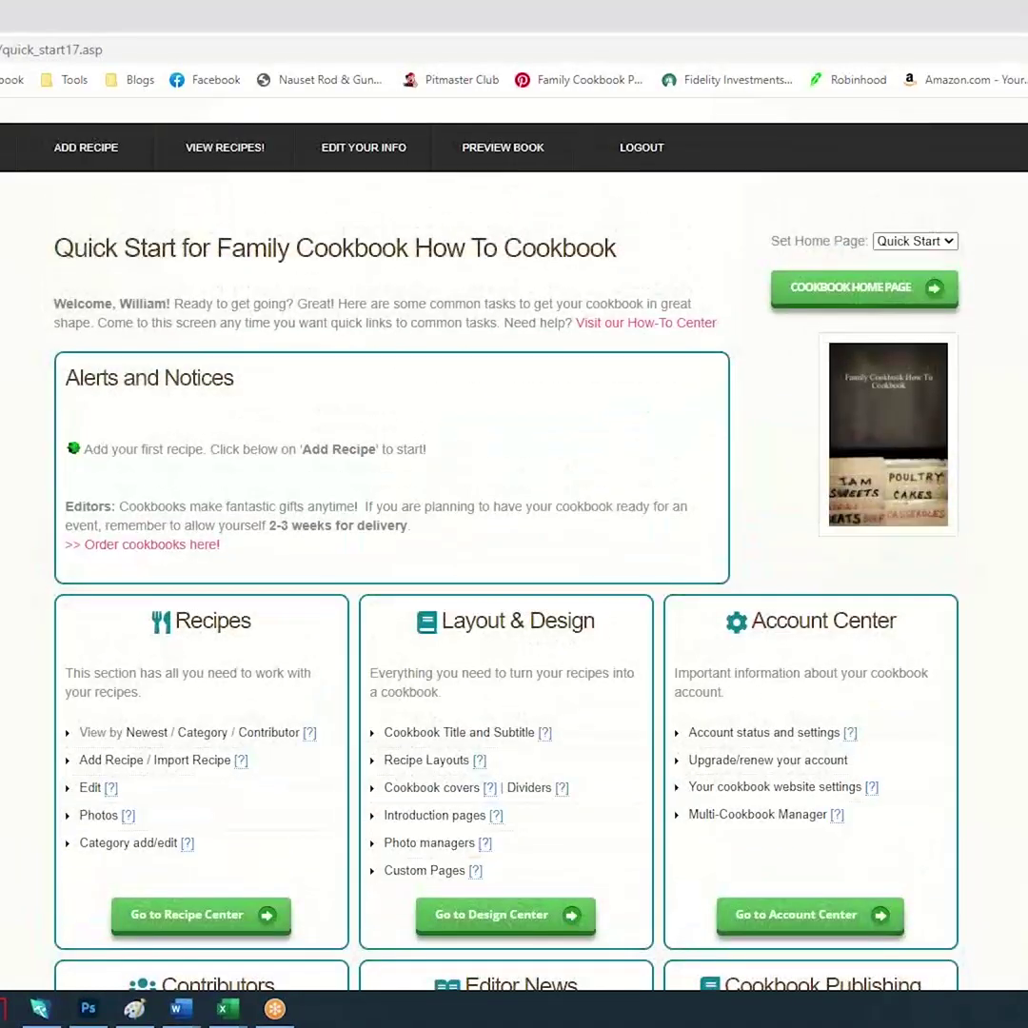
{"action": "scroll", "coordinate": [514, 533], "scroll_direction": "down", "scroll_amount": 10}
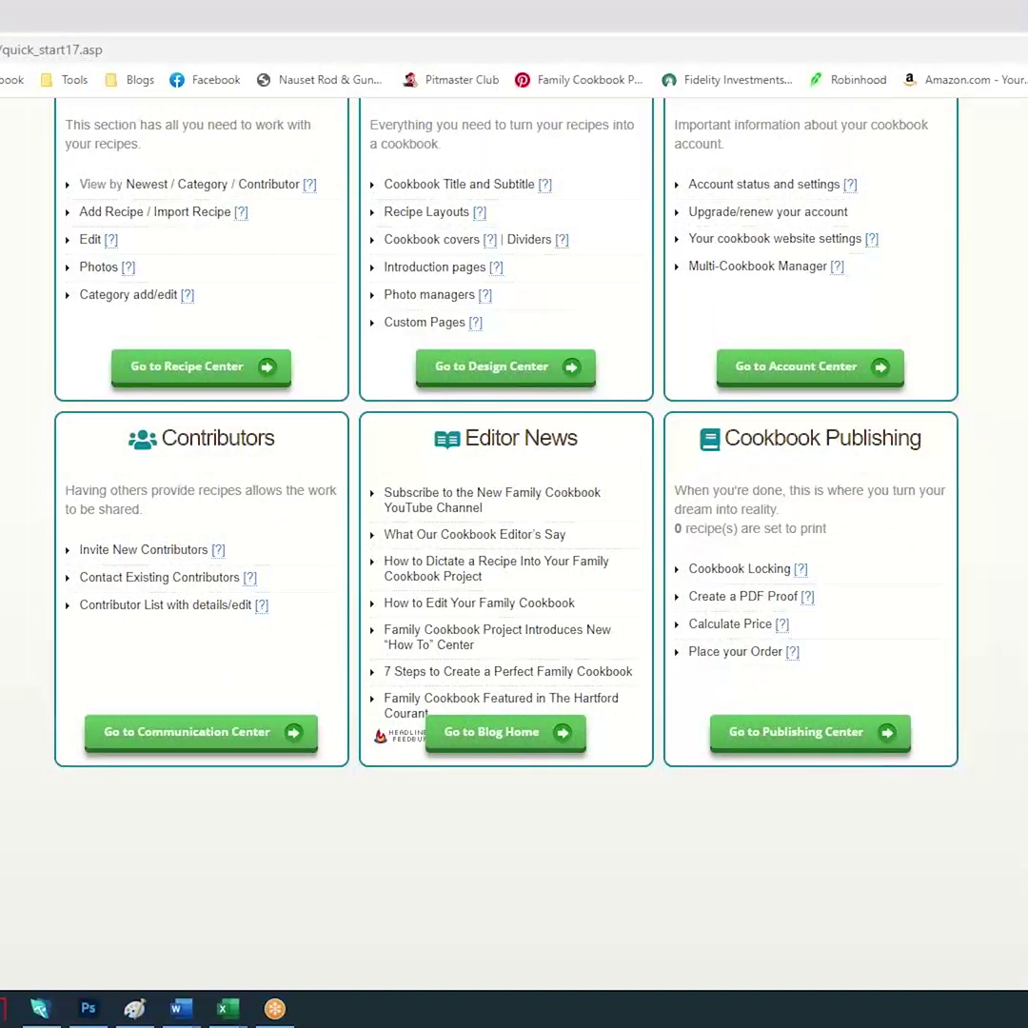
{"action": "left_click", "coordinate": [202, 737]}
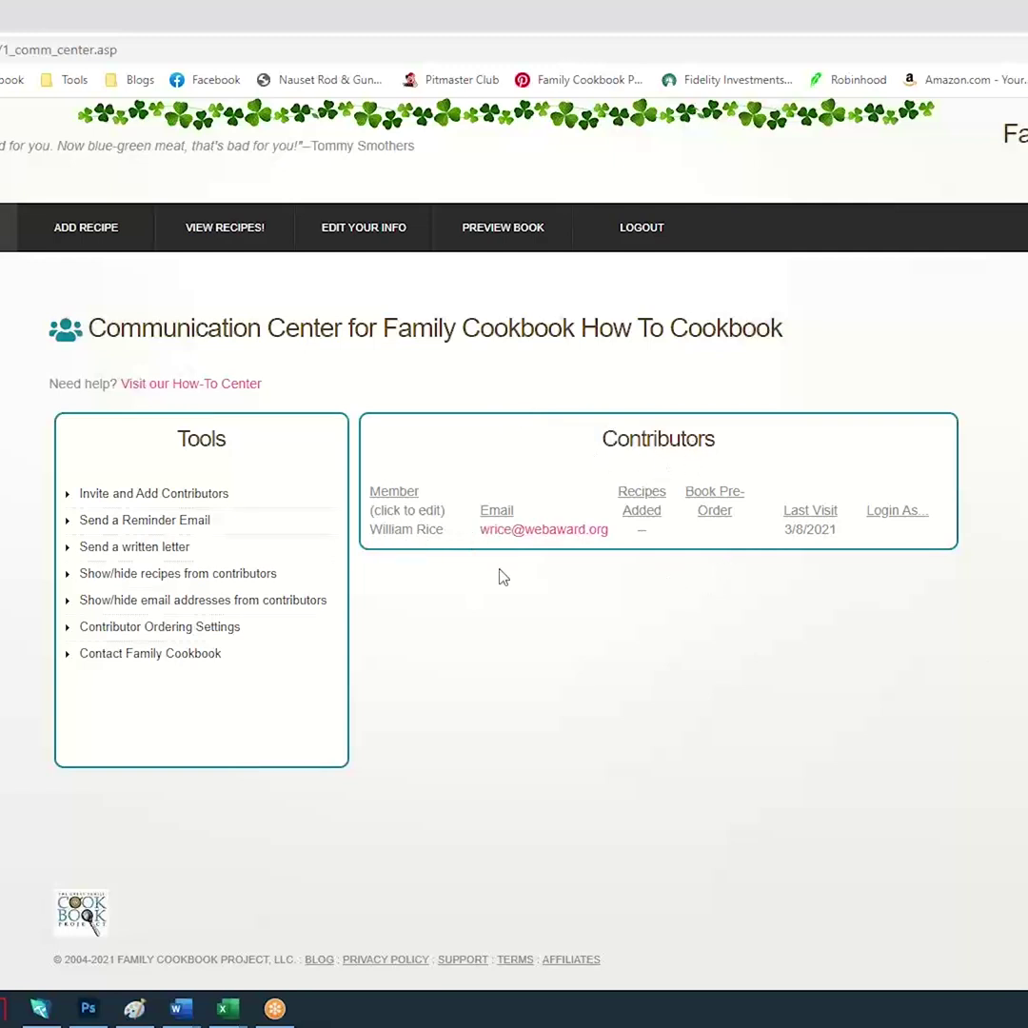
{"action": "left_click", "coordinate": [140, 497]}
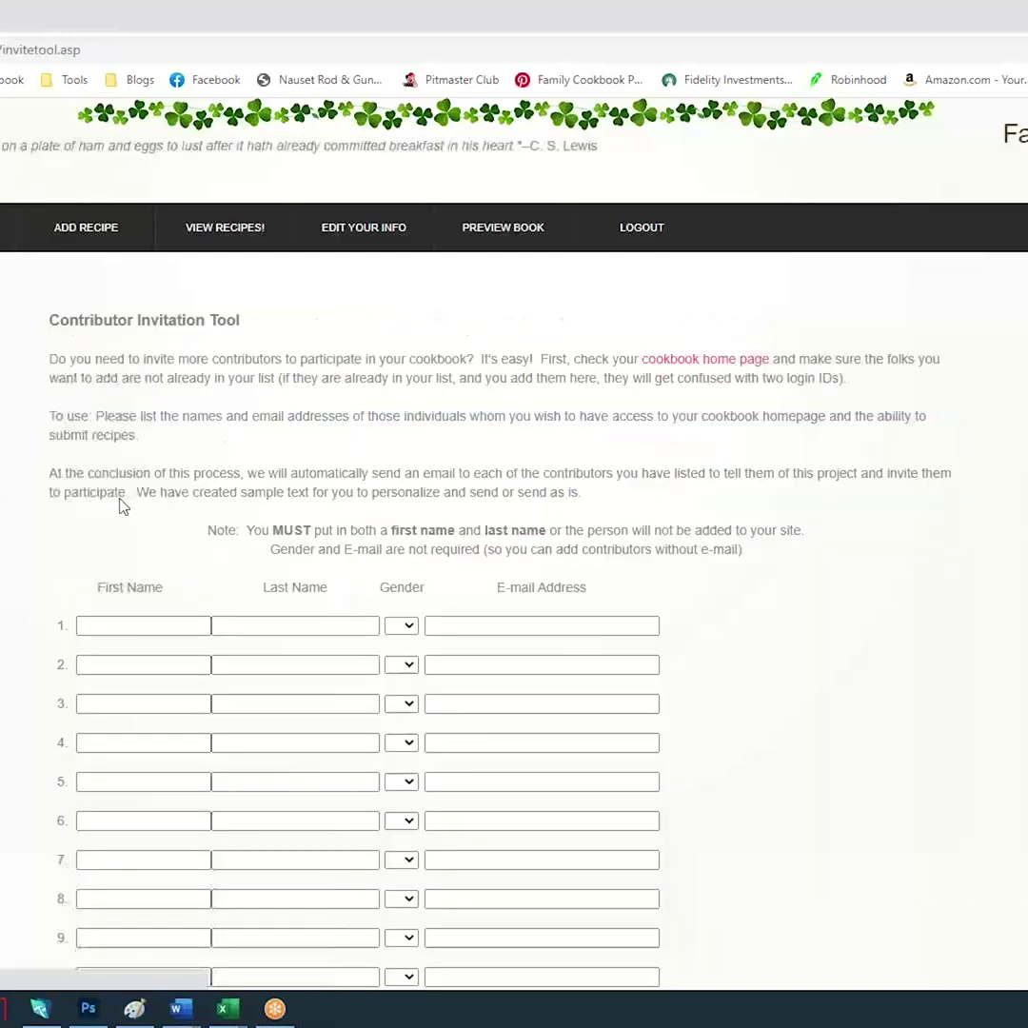
In row 1, enter the contributor's first name, last name, gender M and e-mail, then review the message
{"action": "left_click", "coordinate": [126, 626]}
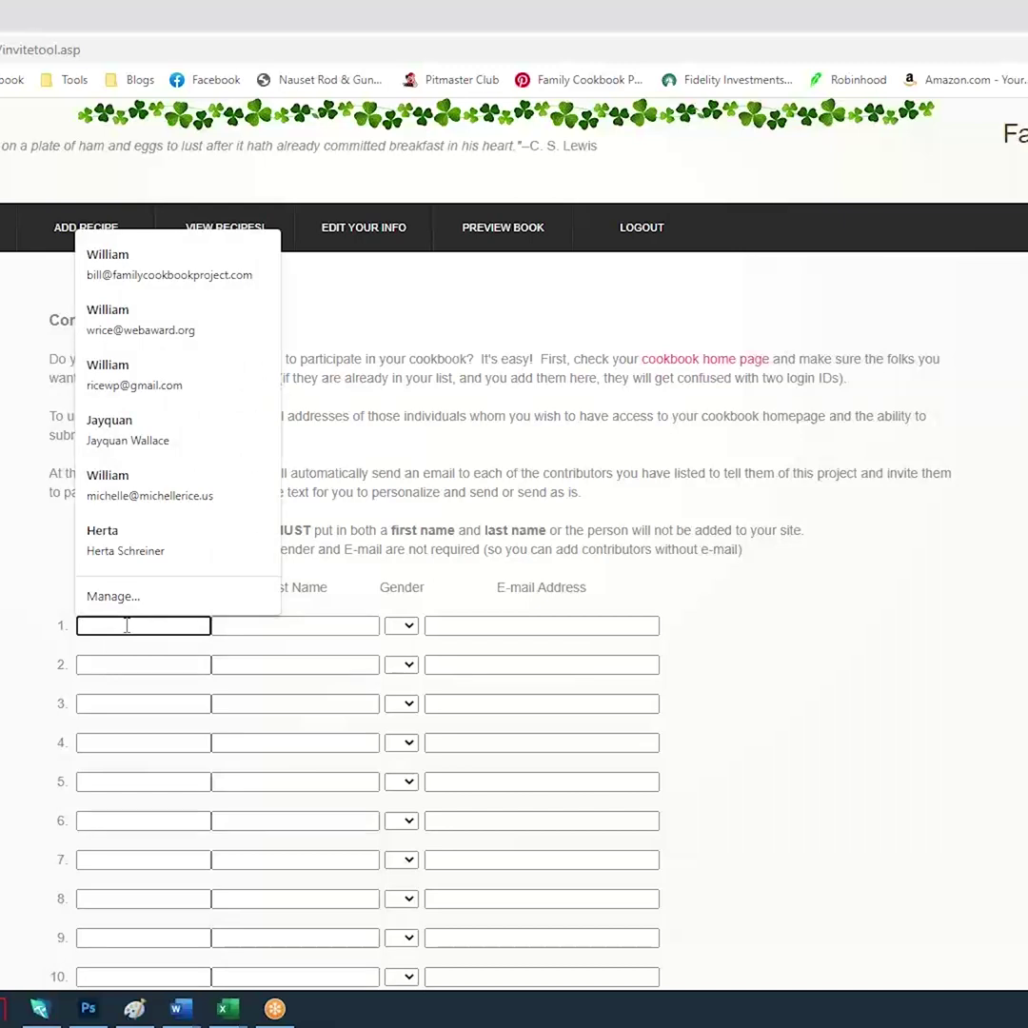
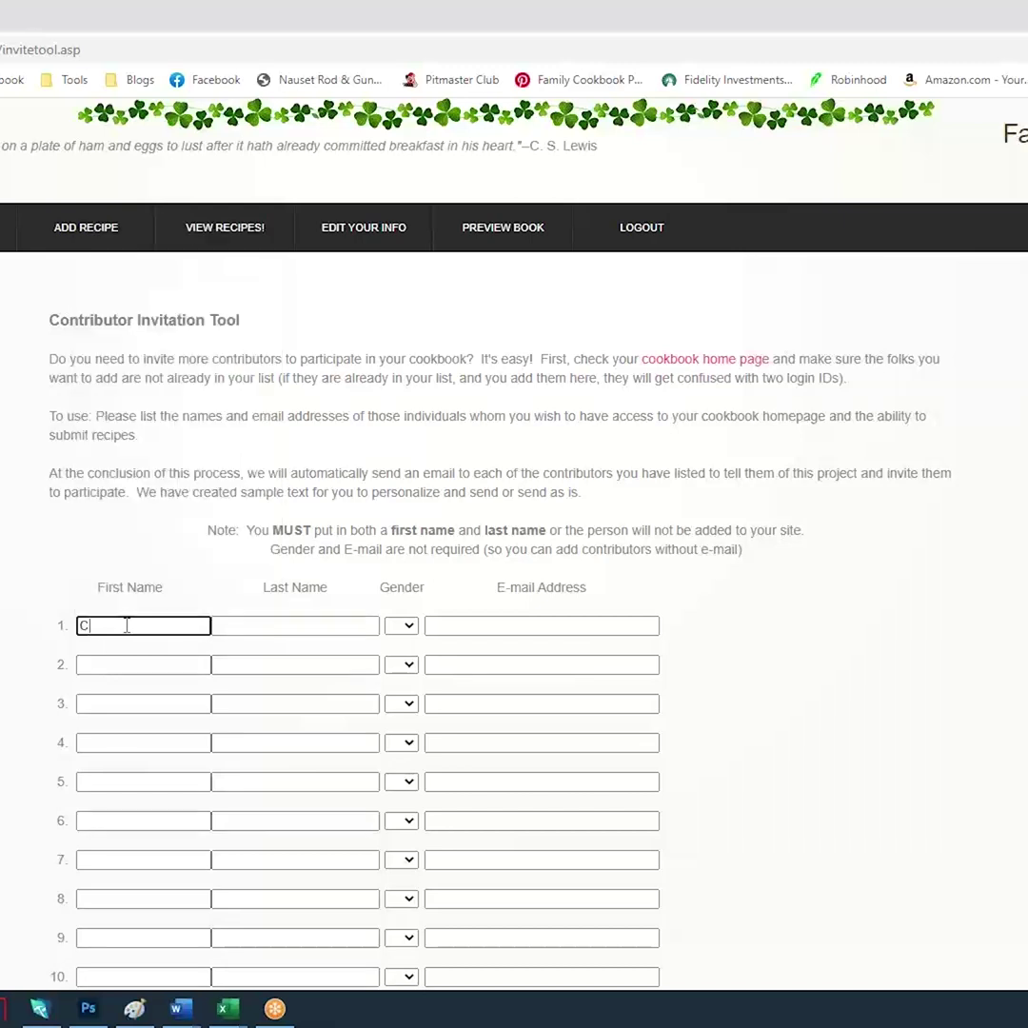
{"action": "left_click", "coordinate": [280, 626]}
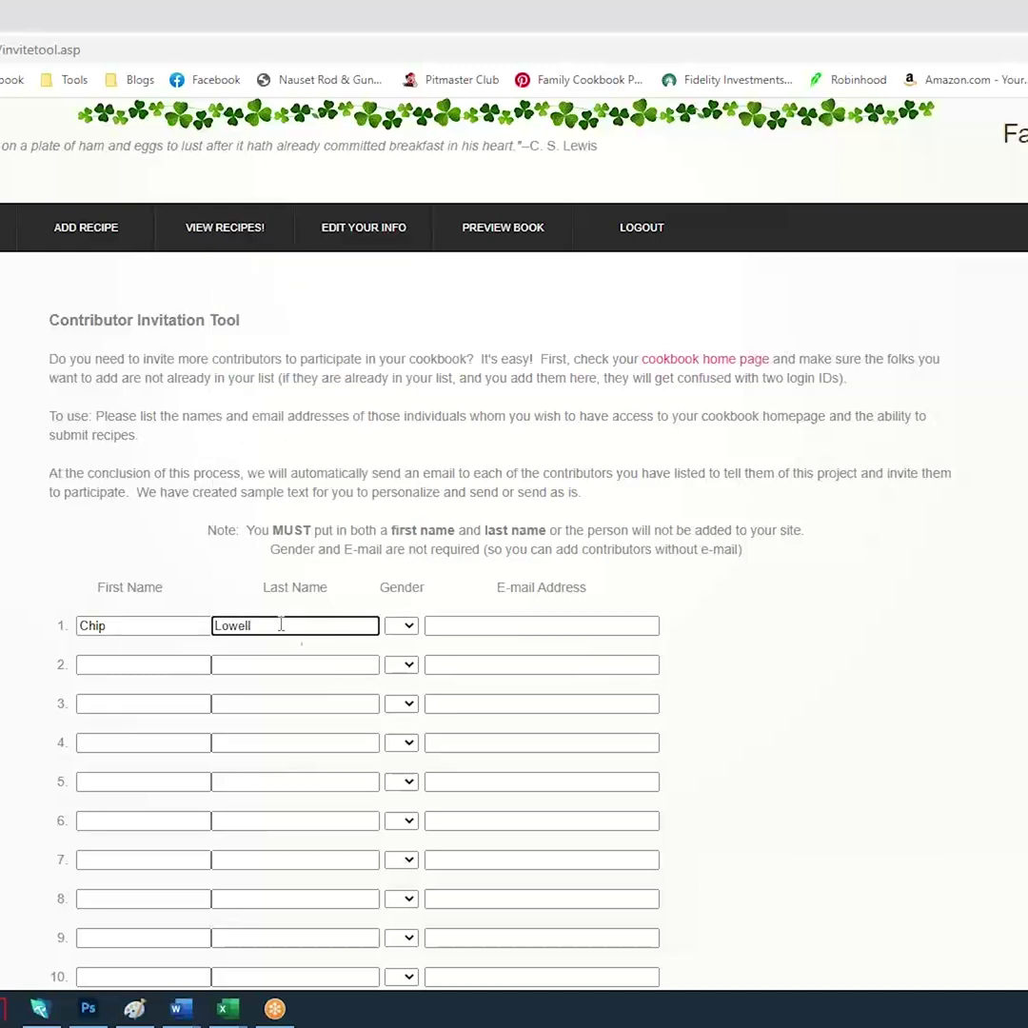
{"action": "left_click", "coordinate": [401, 626]}
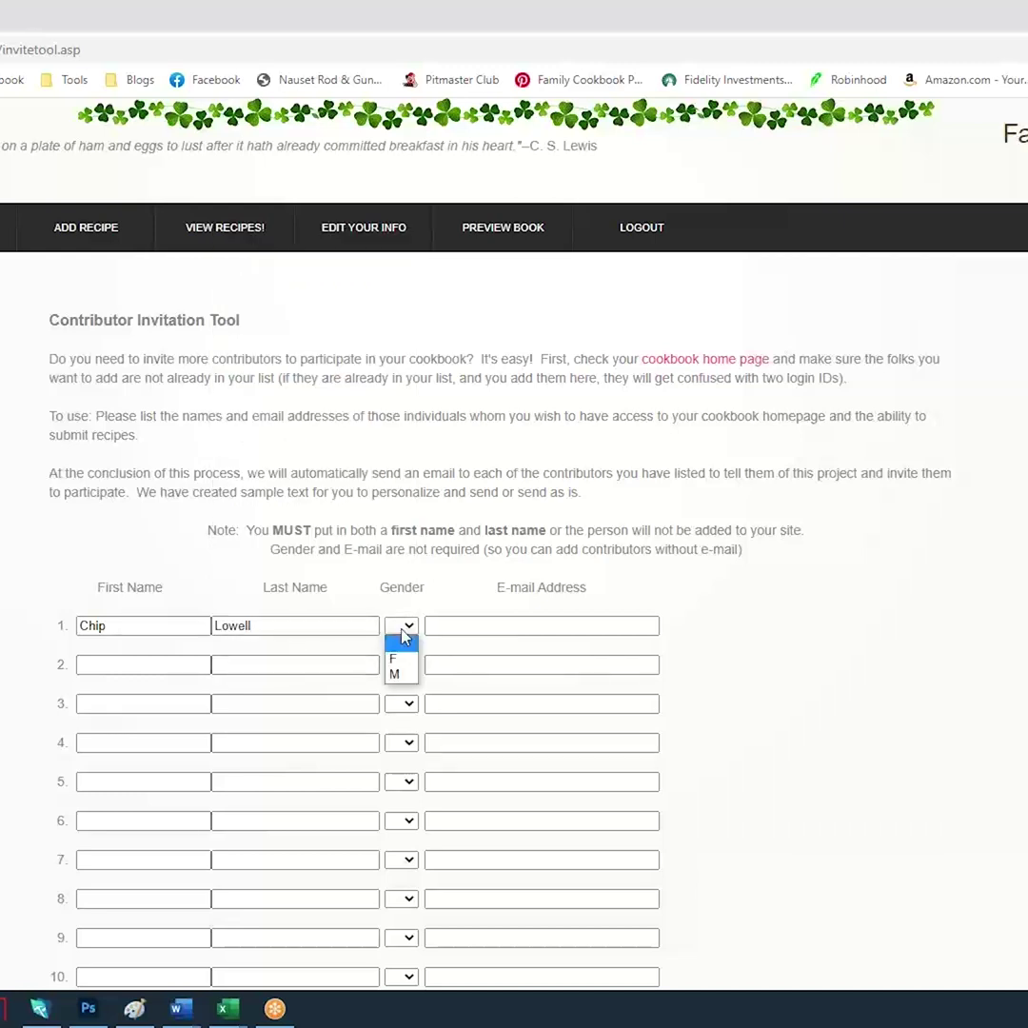
{"action": "left_click", "coordinate": [401, 676]}
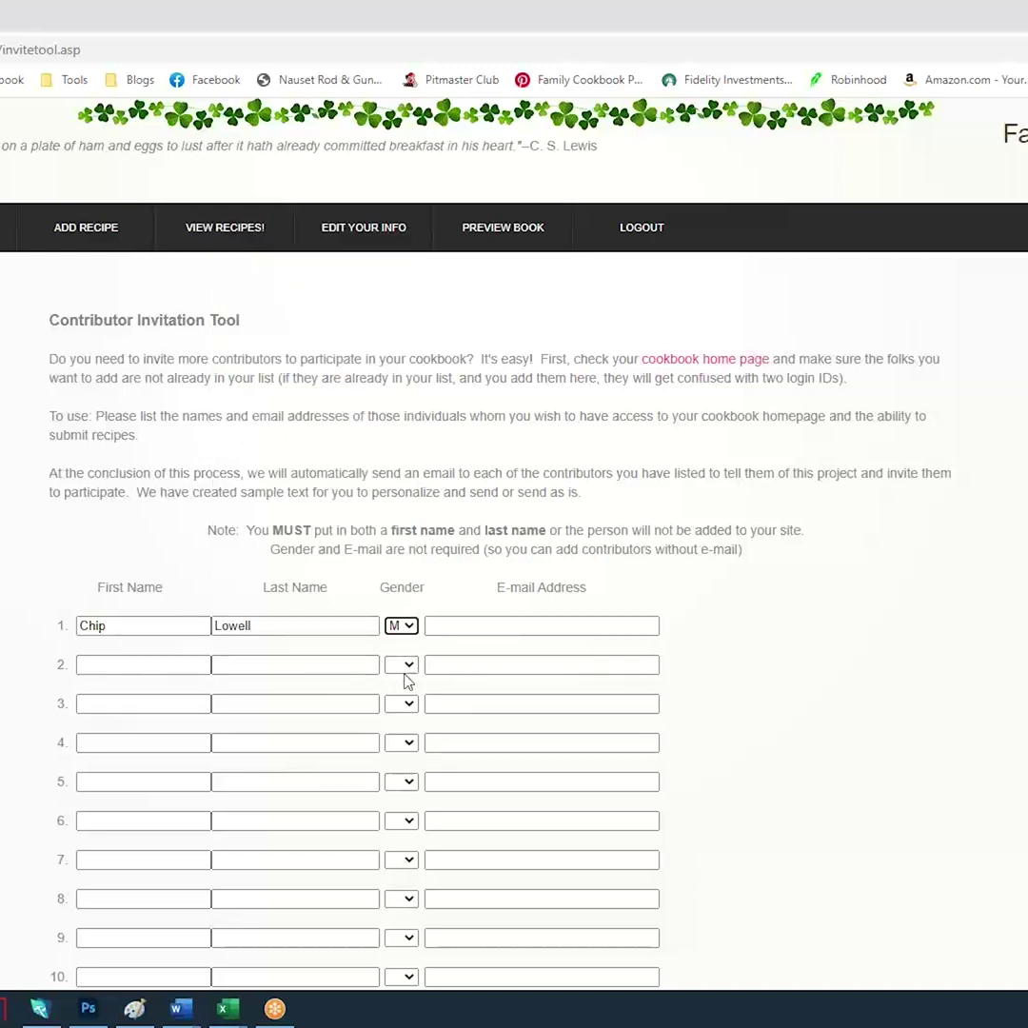
{"action": "left_click", "coordinate": [462, 626]}
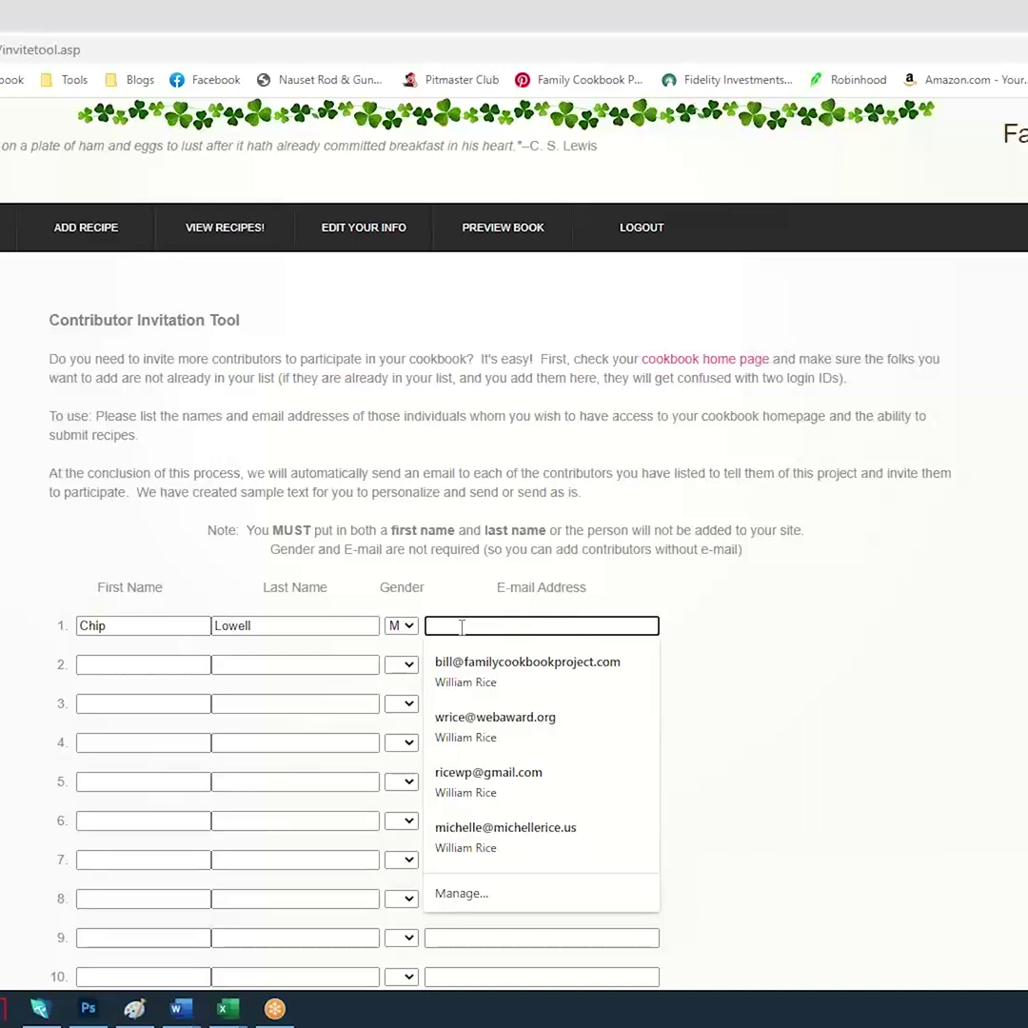
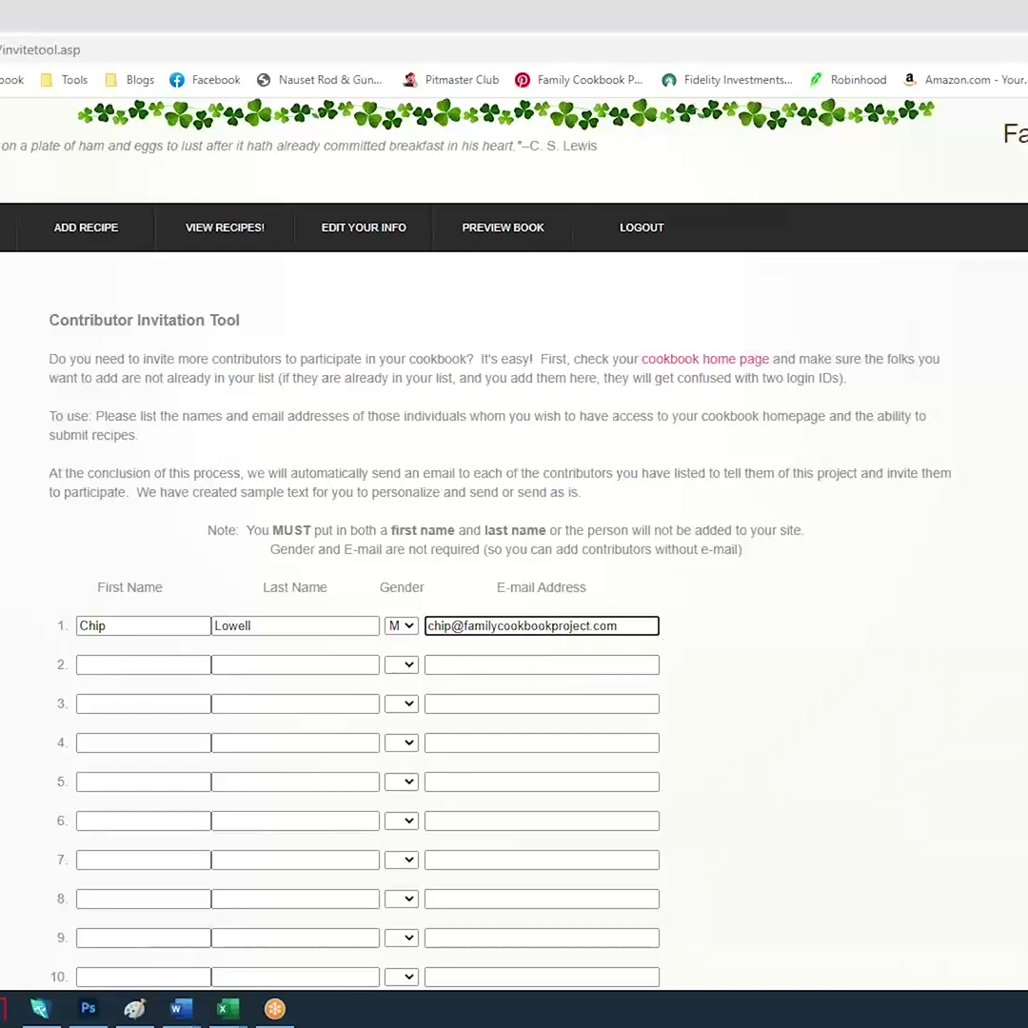
{"action": "scroll", "coordinate": [514, 533], "scroll_direction": "down", "scroll_amount": 4}
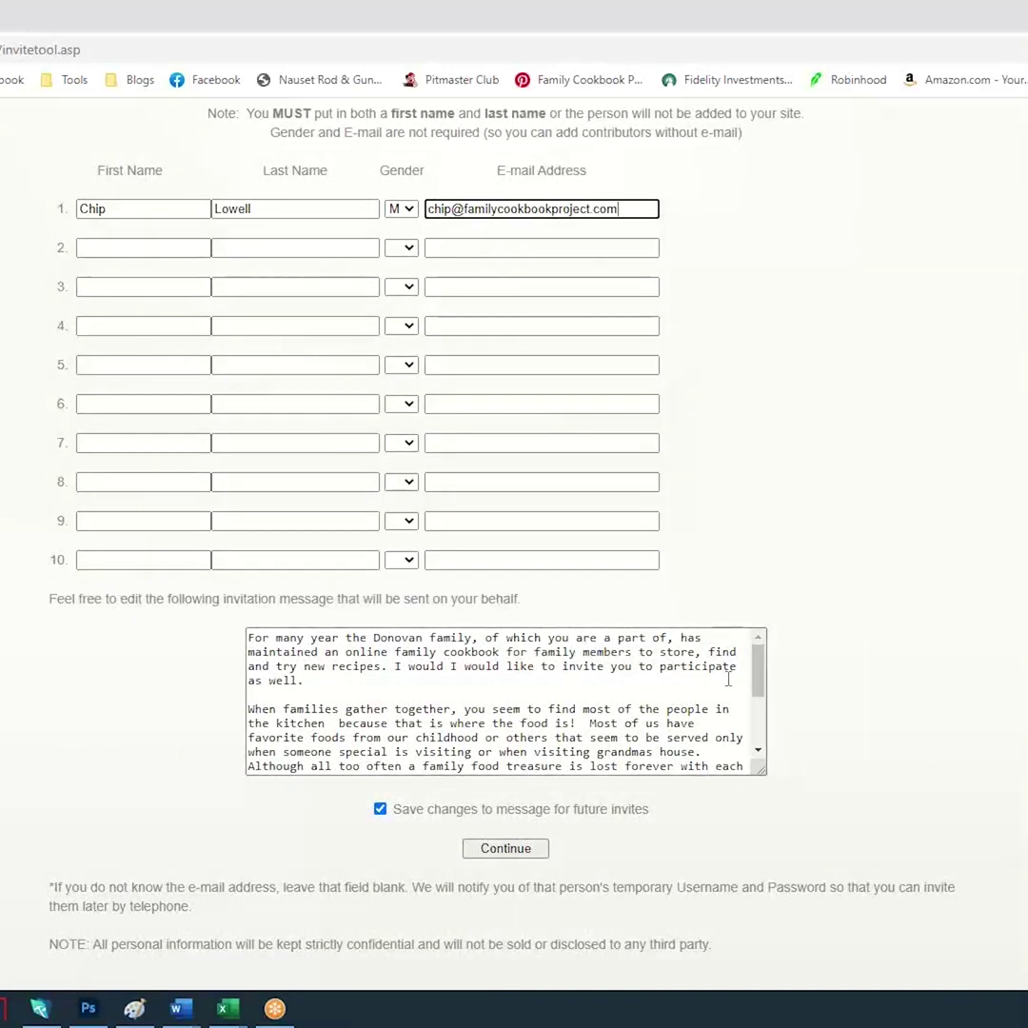
{"action": "left_click_drag", "start_coordinate": [763, 679], "coordinate": [780, 654]}
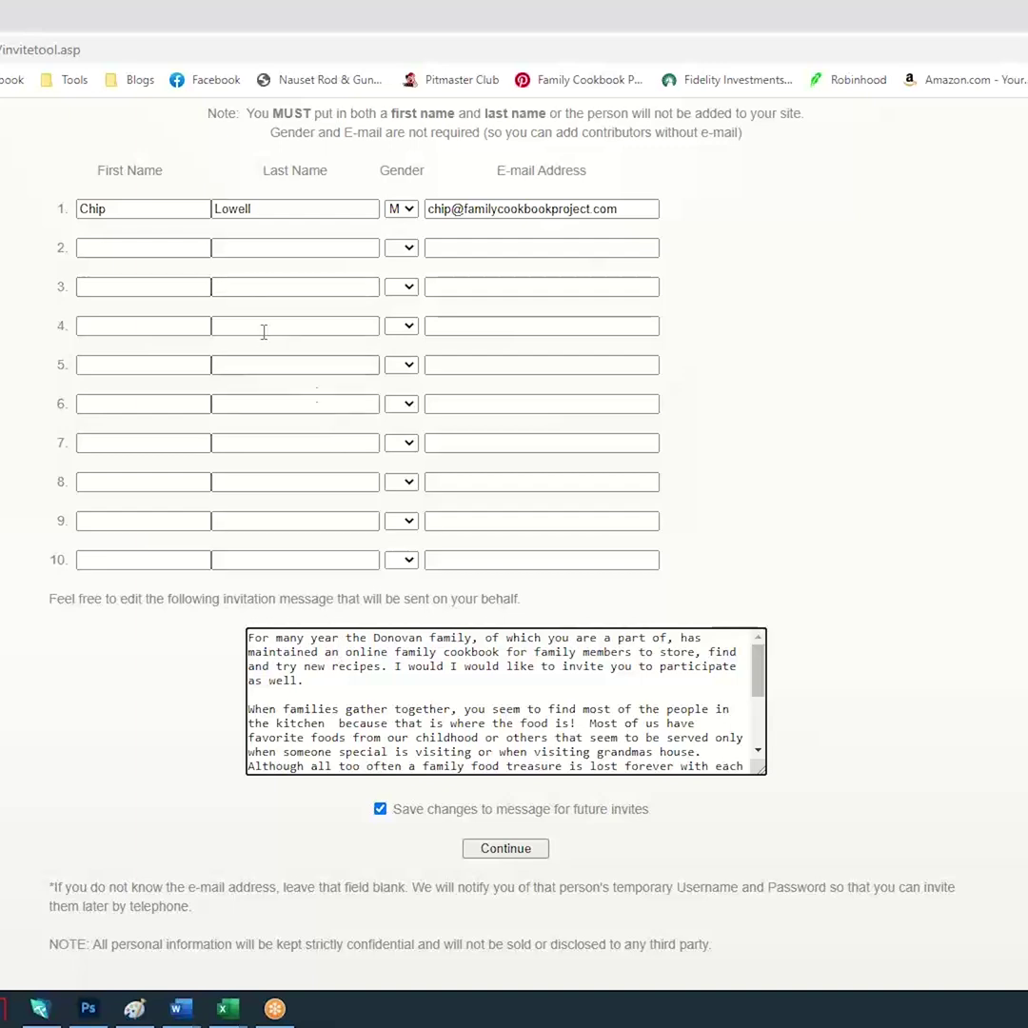
Submit the invitation, then return to the Communication Center from the Quick Start page
{"action": "left_click", "coordinate": [502, 849]}
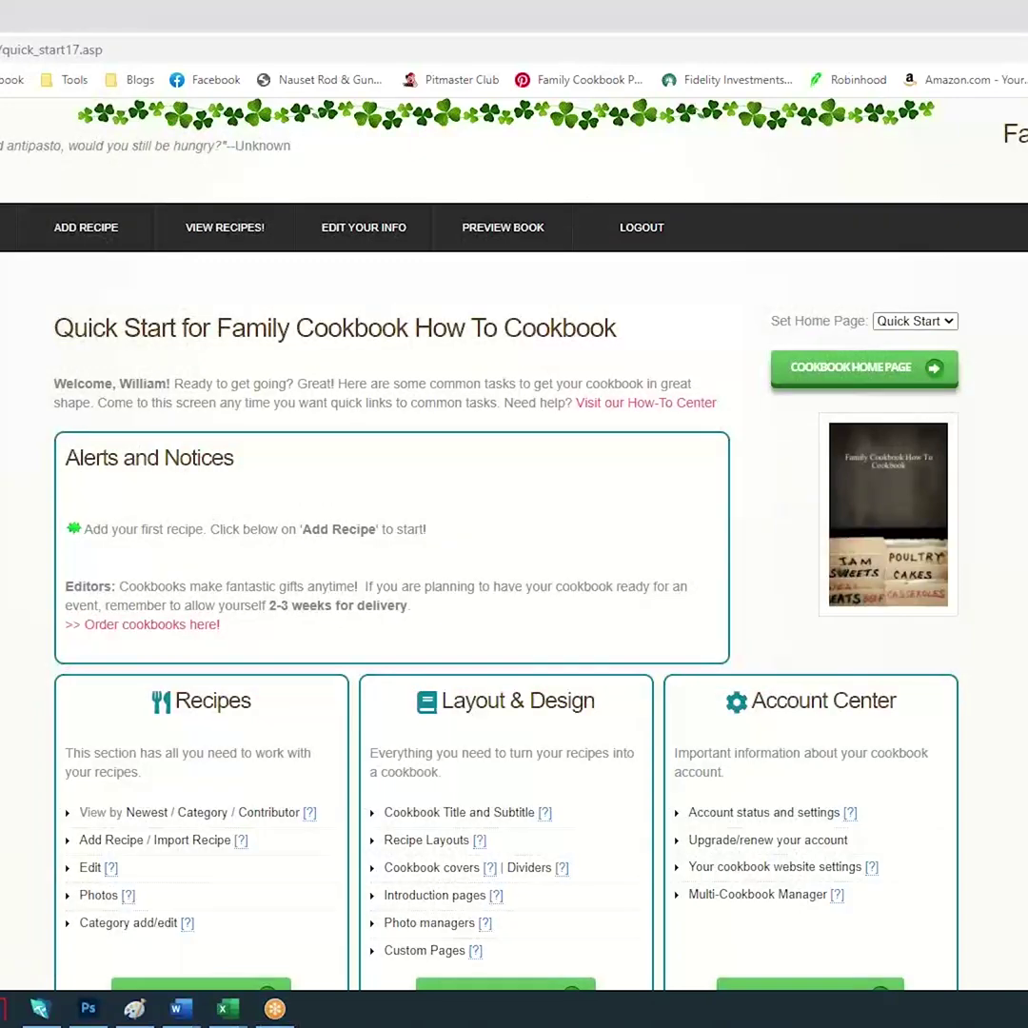
{"action": "scroll", "coordinate": [854, 739], "scroll_direction": "down", "scroll_amount": 5}
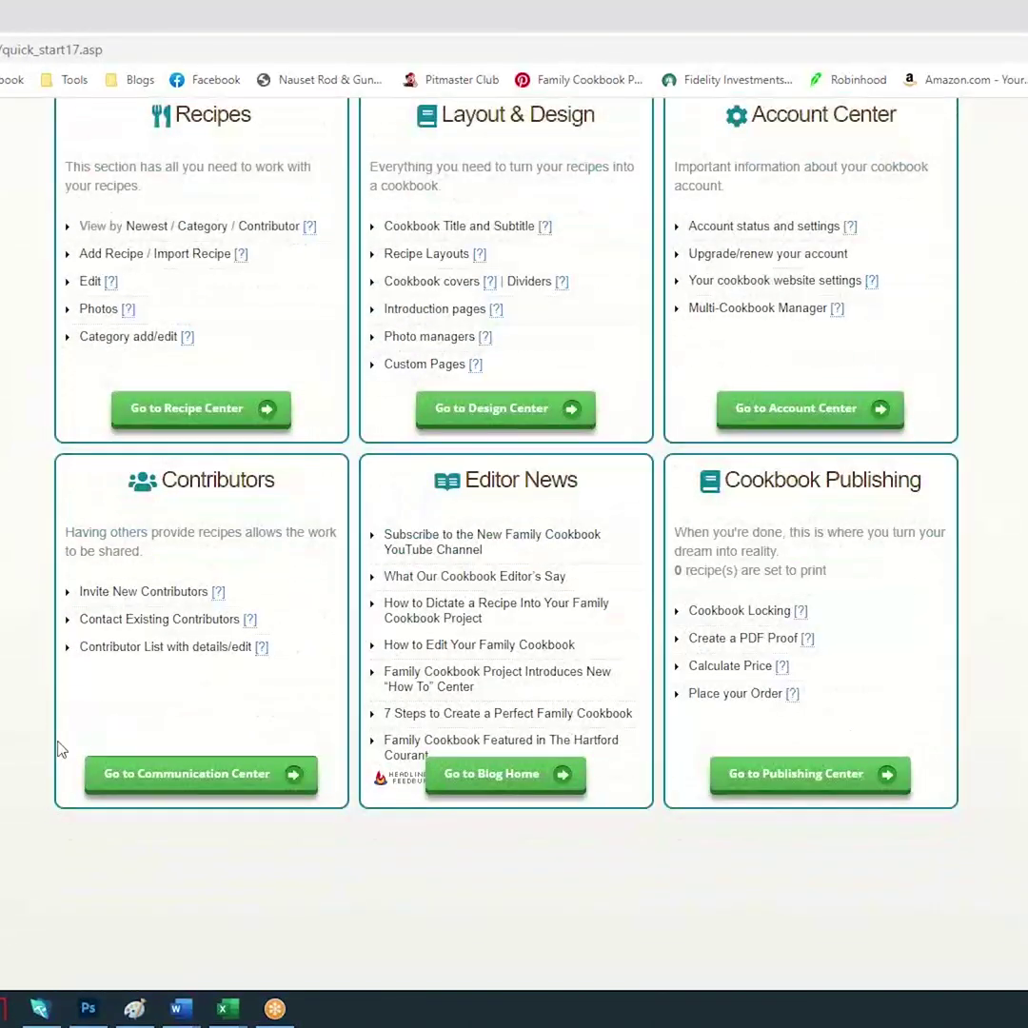
{"action": "left_click", "coordinate": [186, 776]}
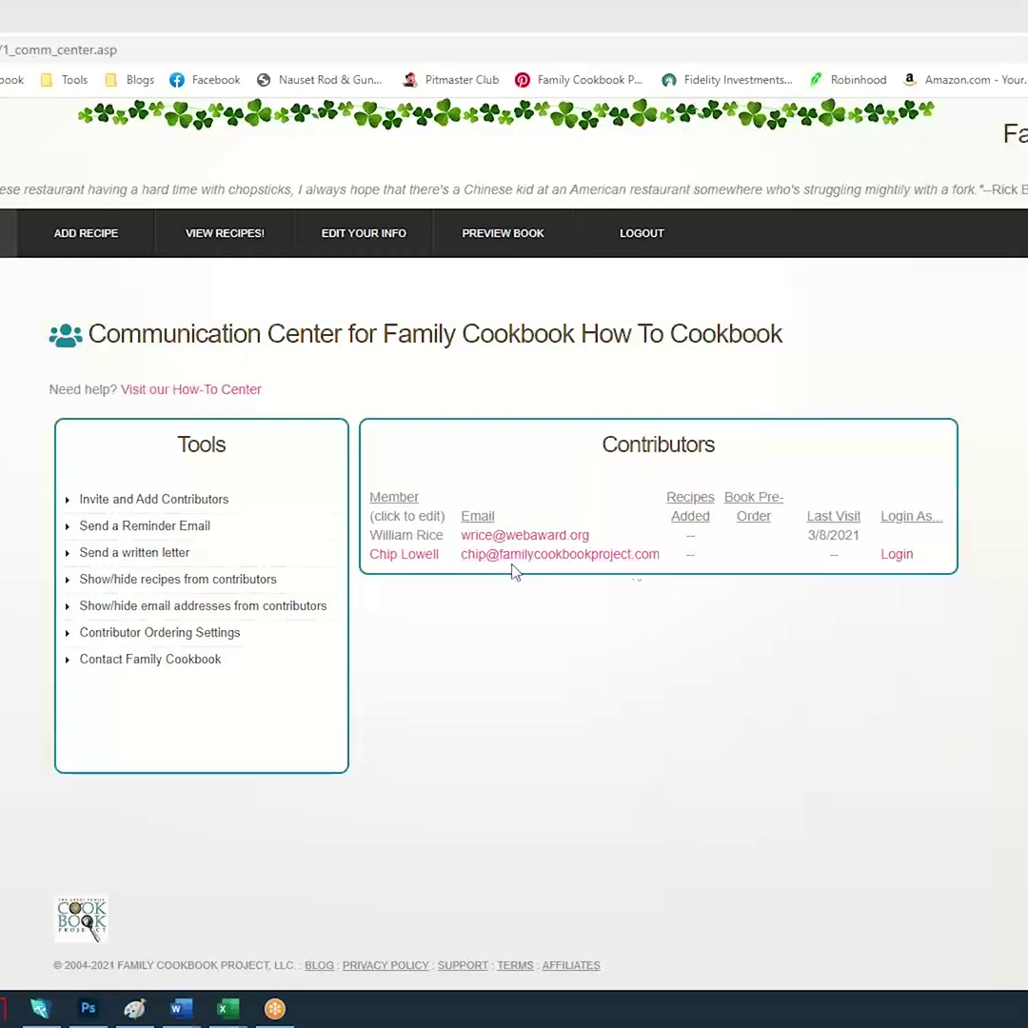
Open the new contributor's record from the Contributors table
{"action": "left_click", "coordinate": [395, 558]}
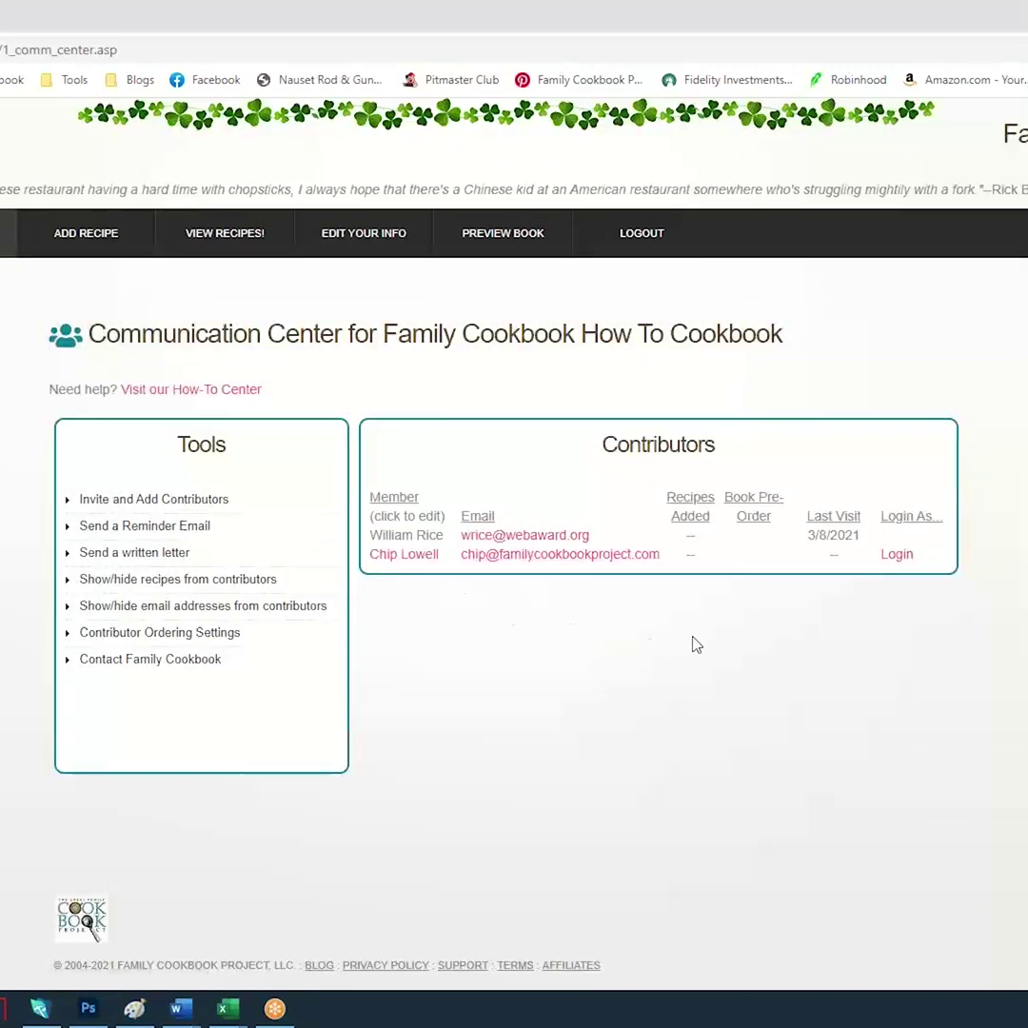
Switch to the new contributor's view and scroll through the Contributing Members table
{"action": "left_click", "coordinate": [898, 555]}
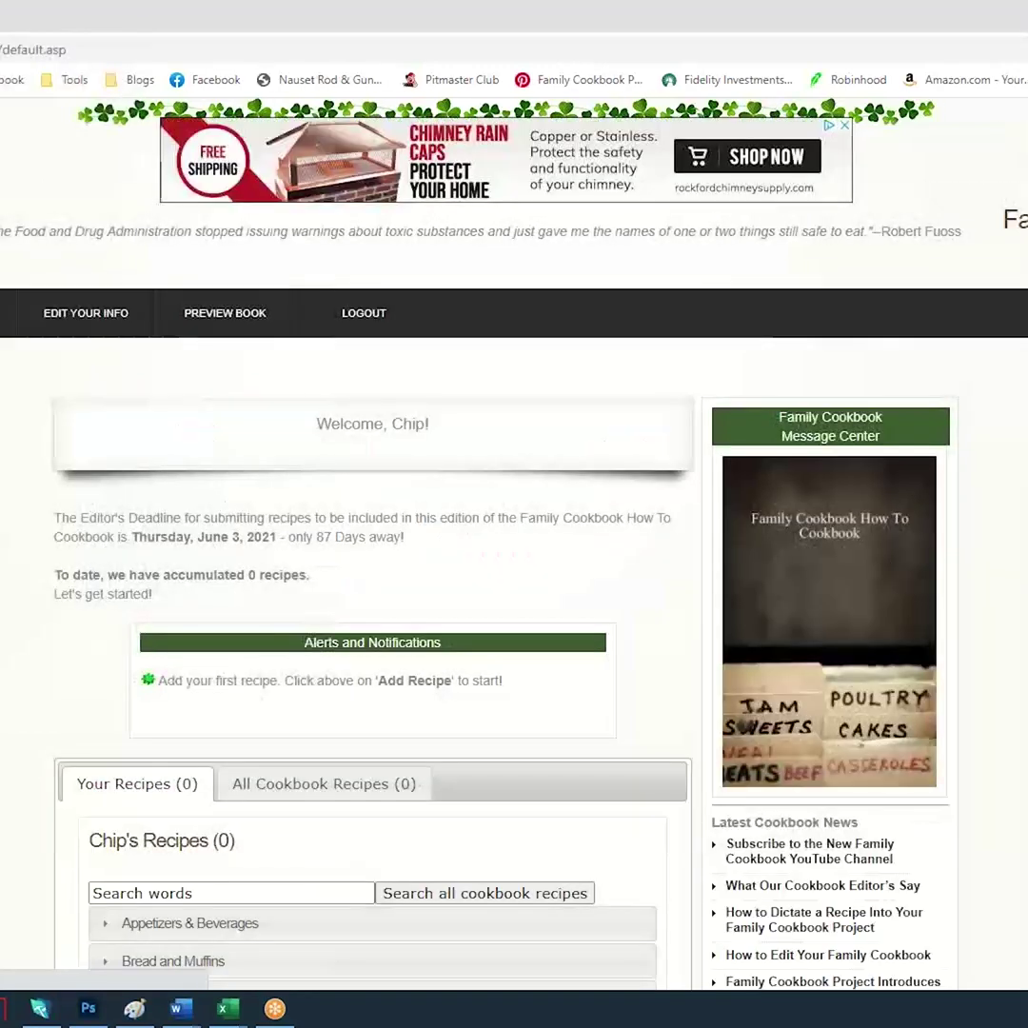
{"action": "scroll", "coordinate": [895, 571], "scroll_direction": "down", "scroll_amount": 1}
{"action": "scroll", "coordinate": [514, 533], "scroll_direction": "down", "scroll_amount": 3}
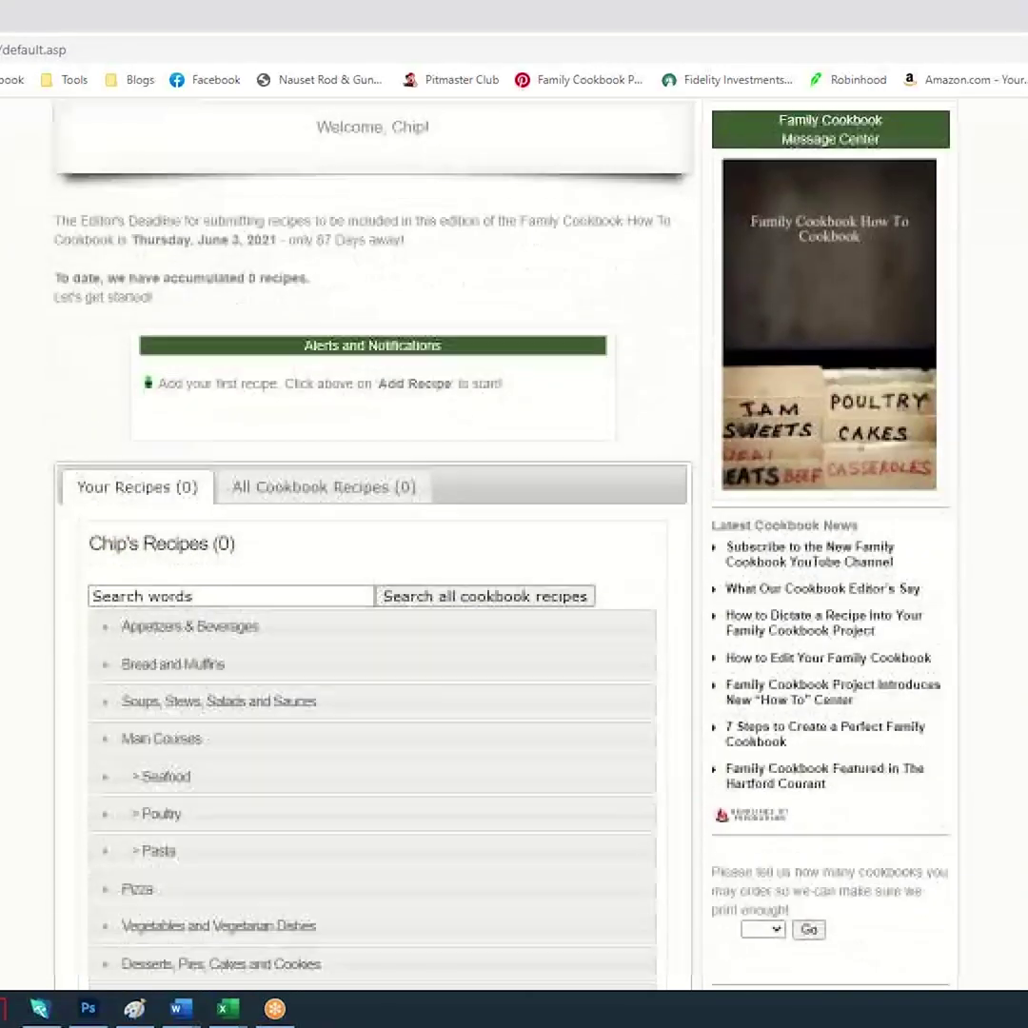
{"action": "scroll", "coordinate": [514, 533], "scroll_direction": "down", "scroll_amount": 1}
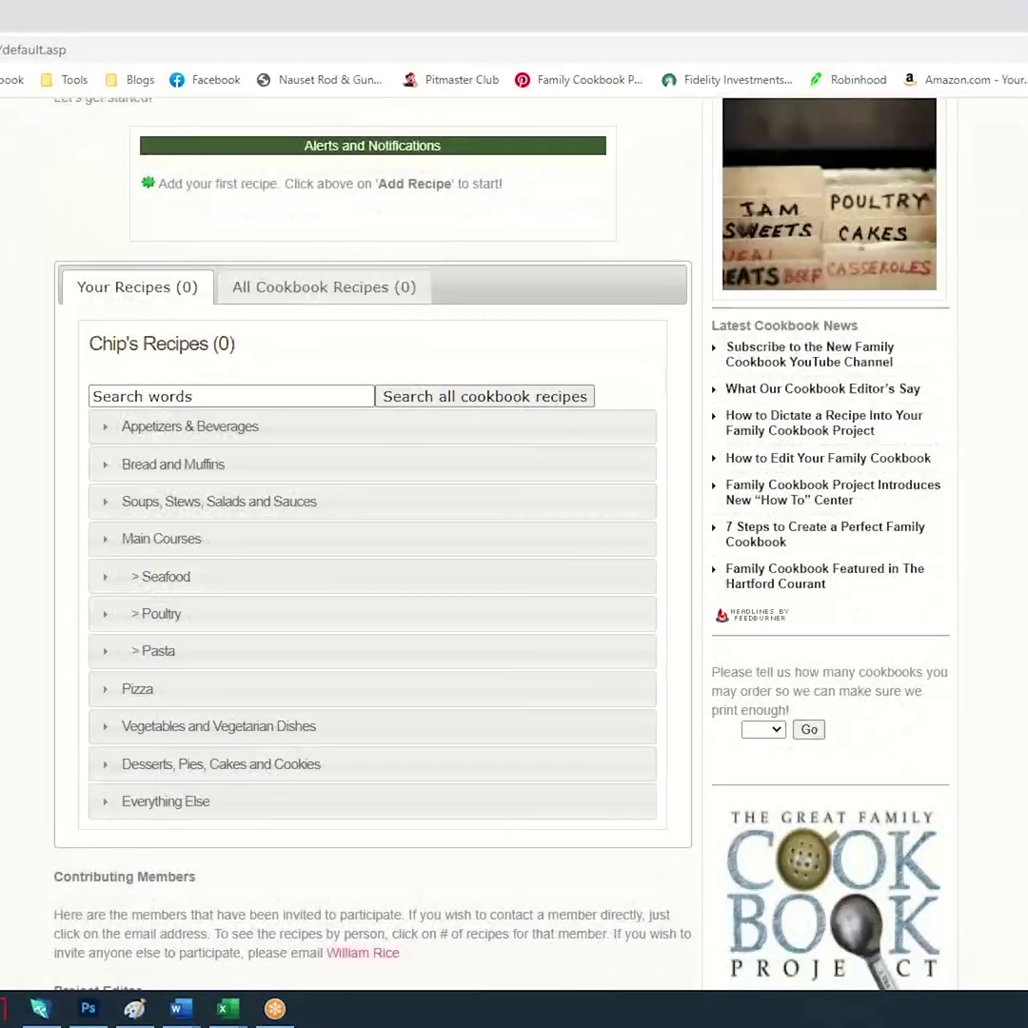
{"action": "scroll", "coordinate": [514, 533], "scroll_direction": "down", "scroll_amount": 2}
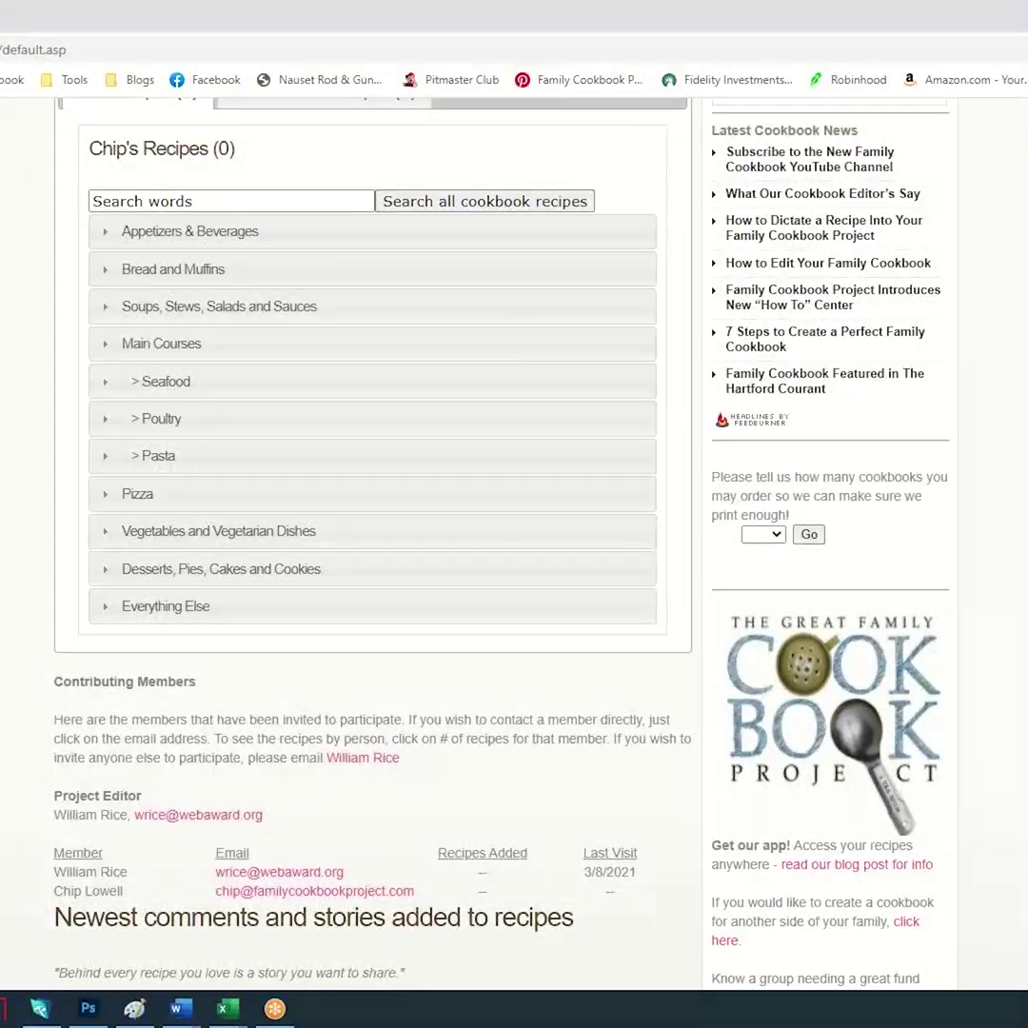
{"action": "scroll", "coordinate": [514, 533], "scroll_direction": "up", "scroll_amount": 3}
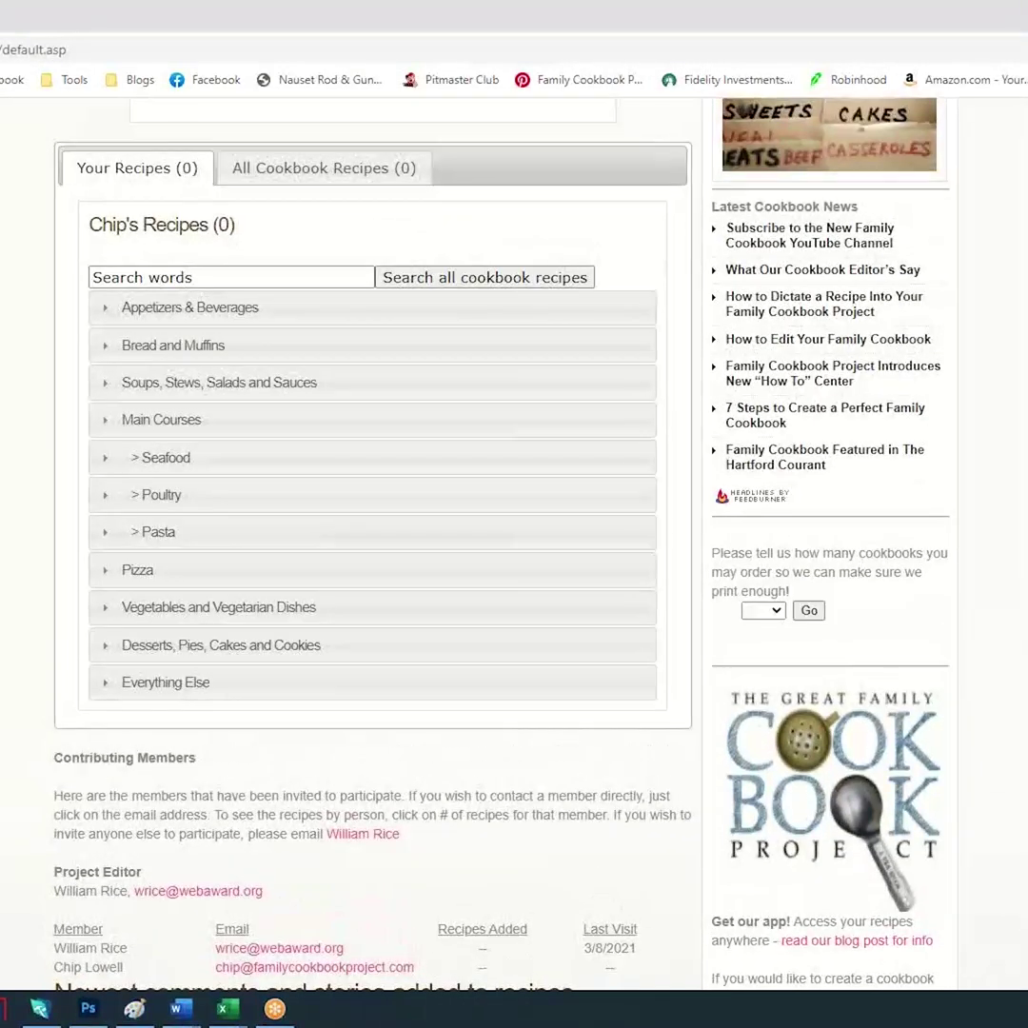
{"action": "scroll", "coordinate": [14, 655], "scroll_direction": "down", "scroll_amount": 1}
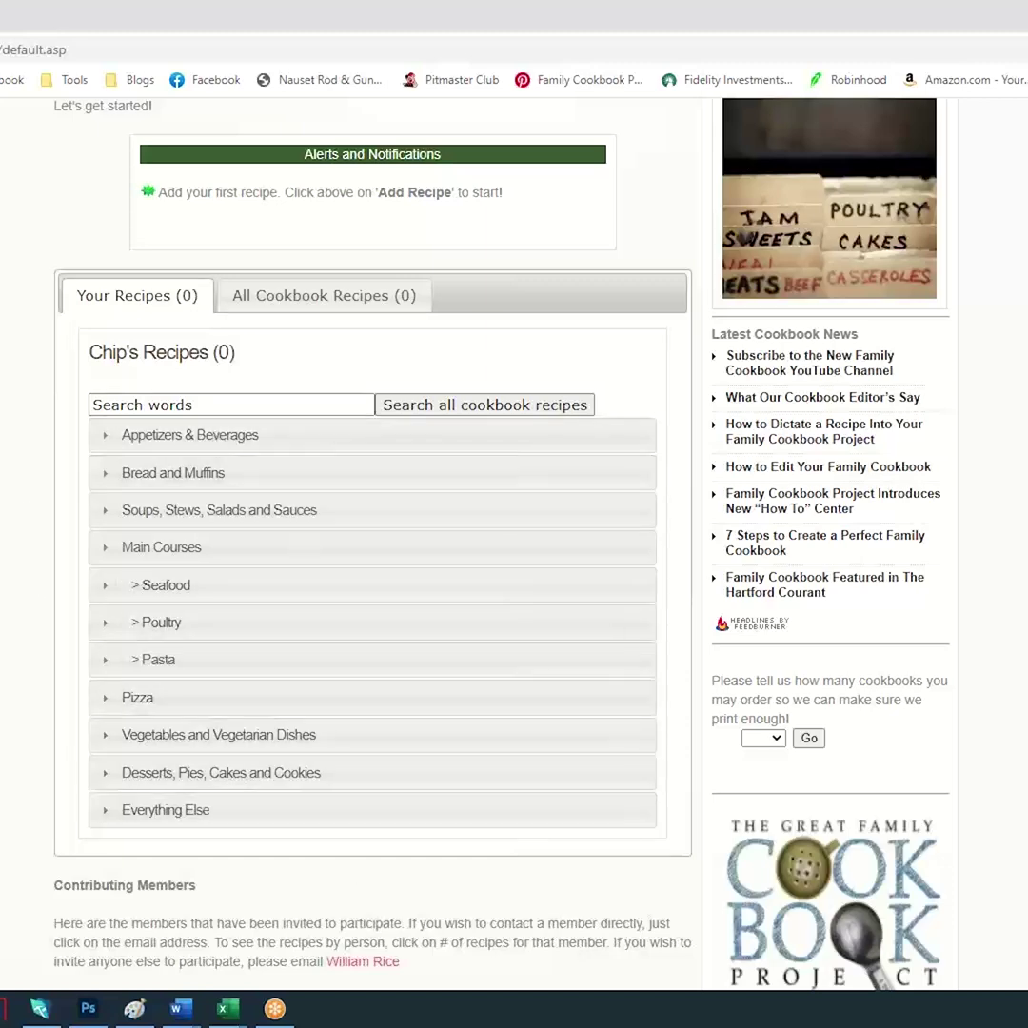
{"action": "scroll", "coordinate": [371, 533], "scroll_direction": "down", "scroll_amount": 3}
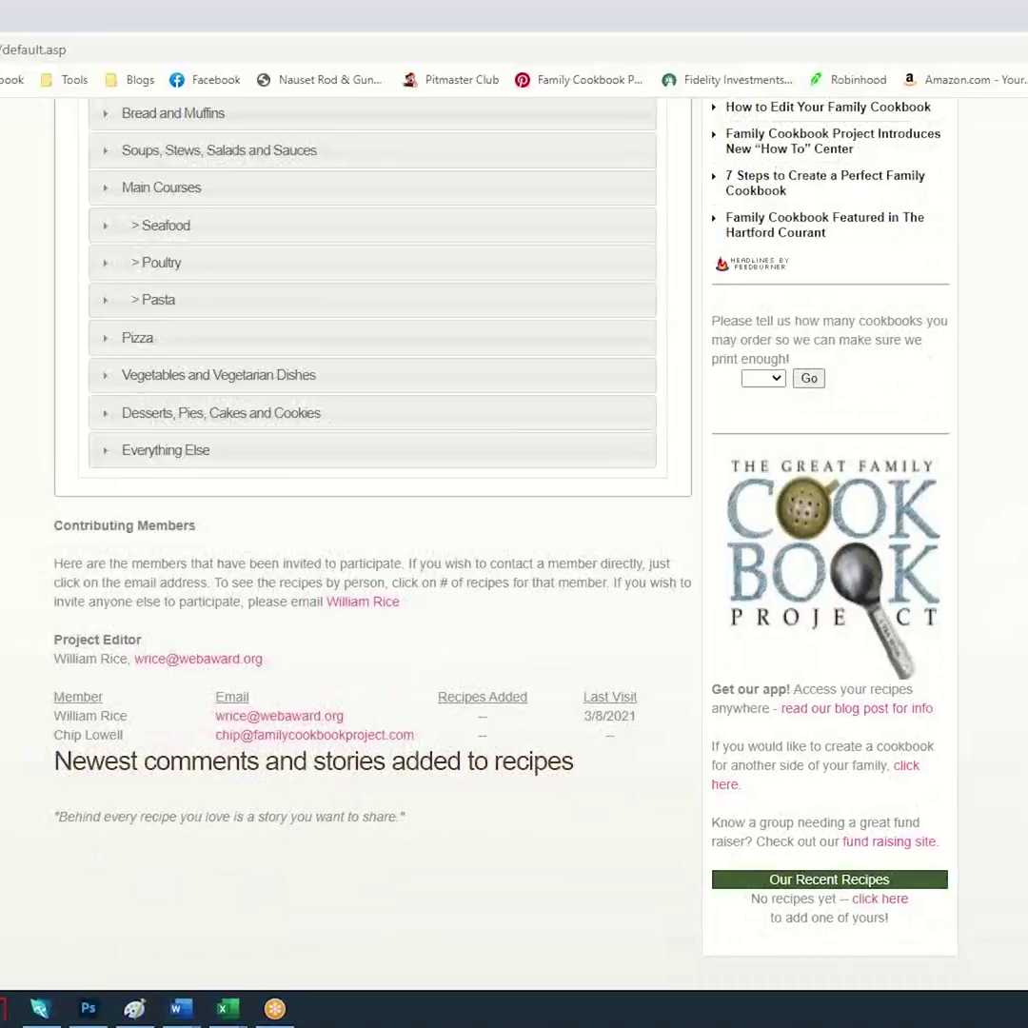
{"action": "scroll", "coordinate": [371, 533], "scroll_direction": "up", "scroll_amount": 1}
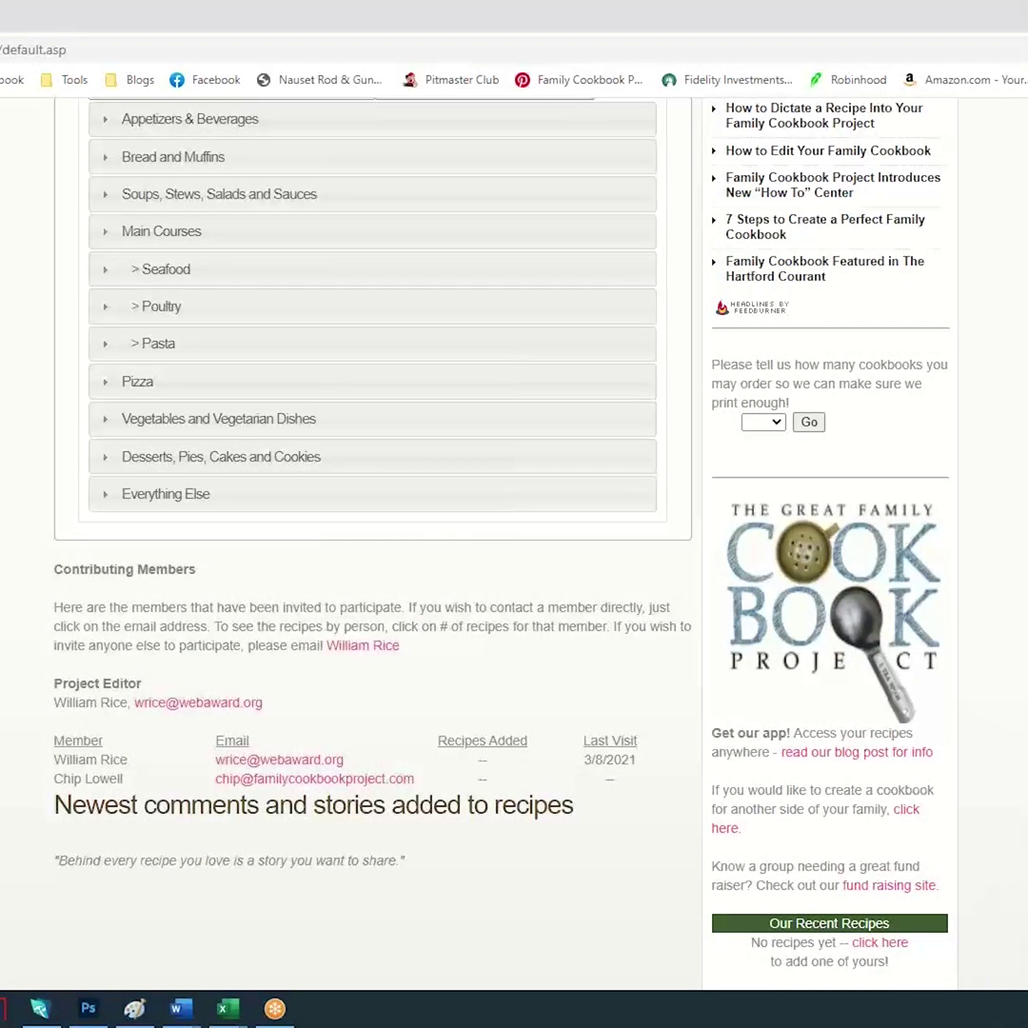
{"action": "scroll", "coordinate": [371, 533], "scroll_direction": "down", "scroll_amount": 2}
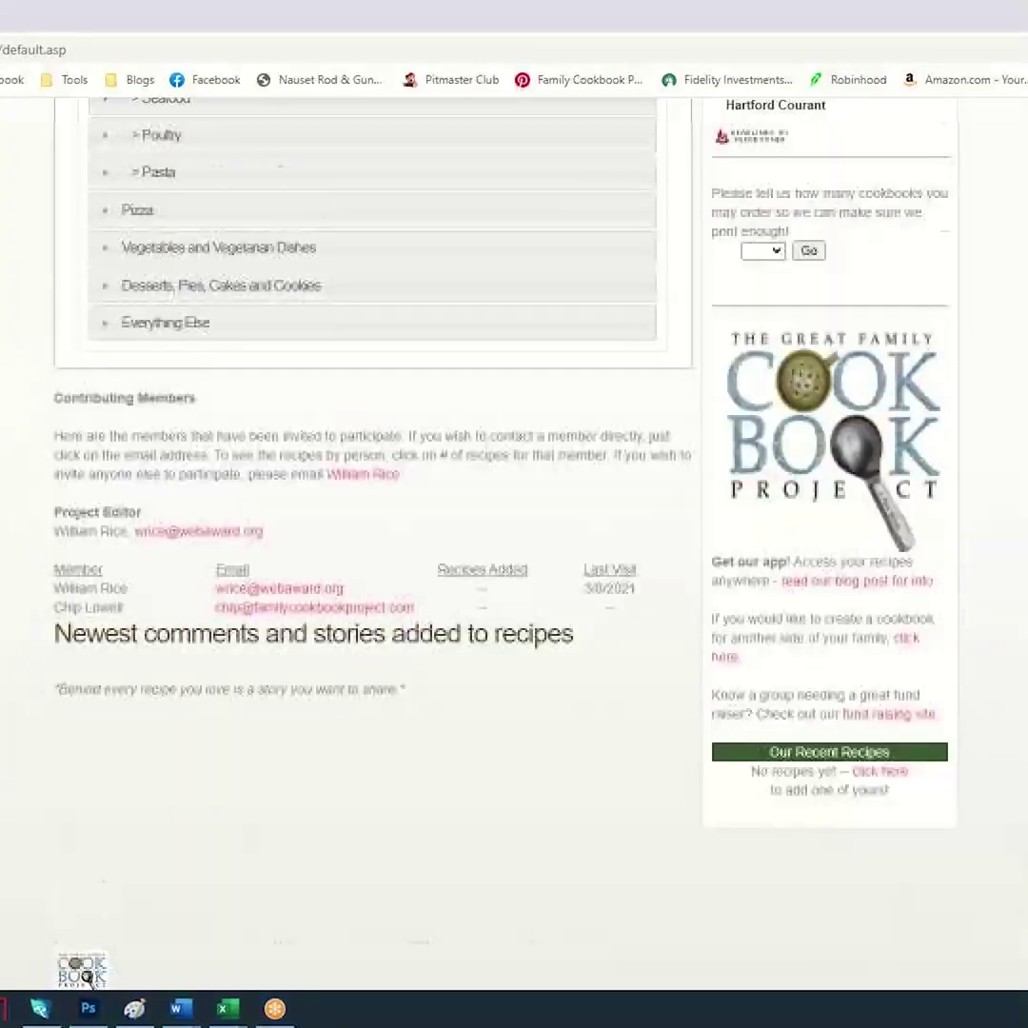
{"action": "scroll", "coordinate": [371, 476], "scroll_direction": "up", "scroll_amount": 7}
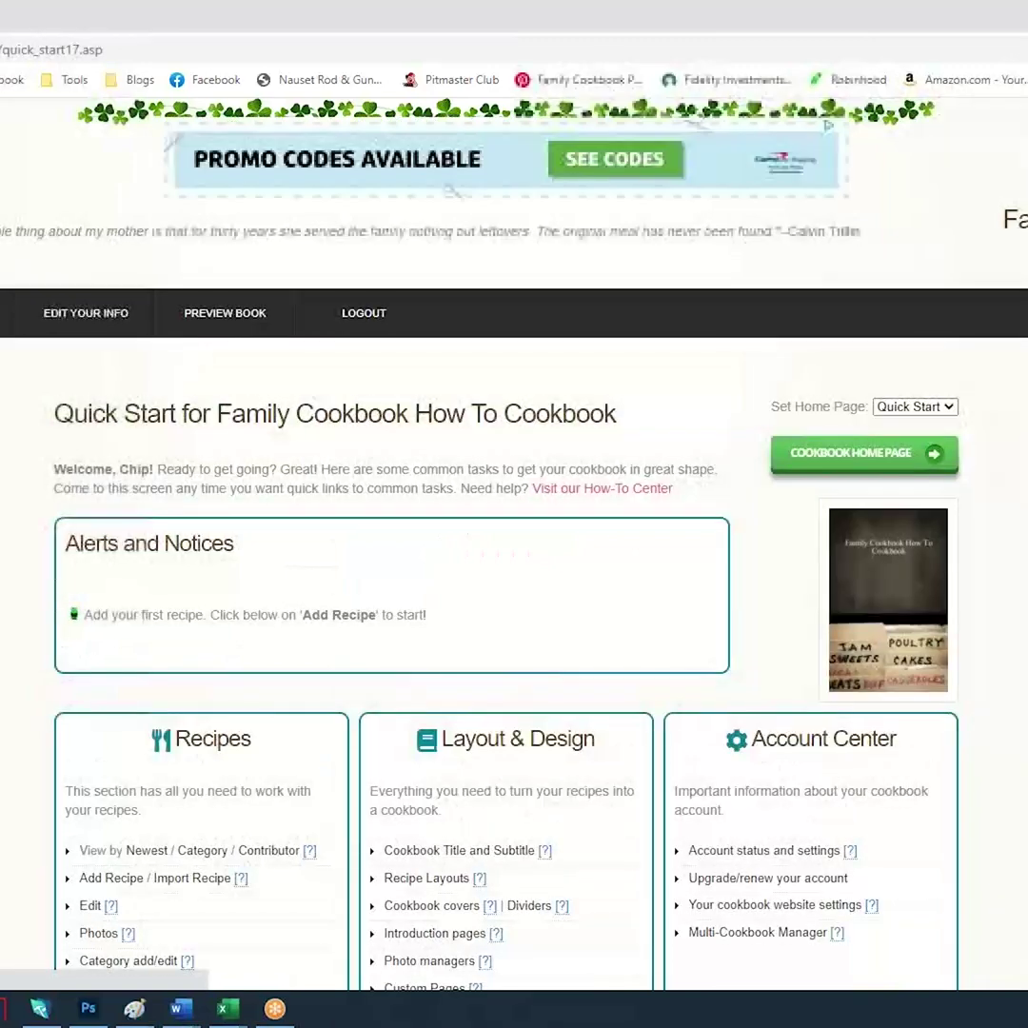
Open Send a Reminder Email from the Communication Center's Tools panel
{"action": "scroll", "coordinate": [514, 571], "scroll_direction": "down", "scroll_amount": 6}
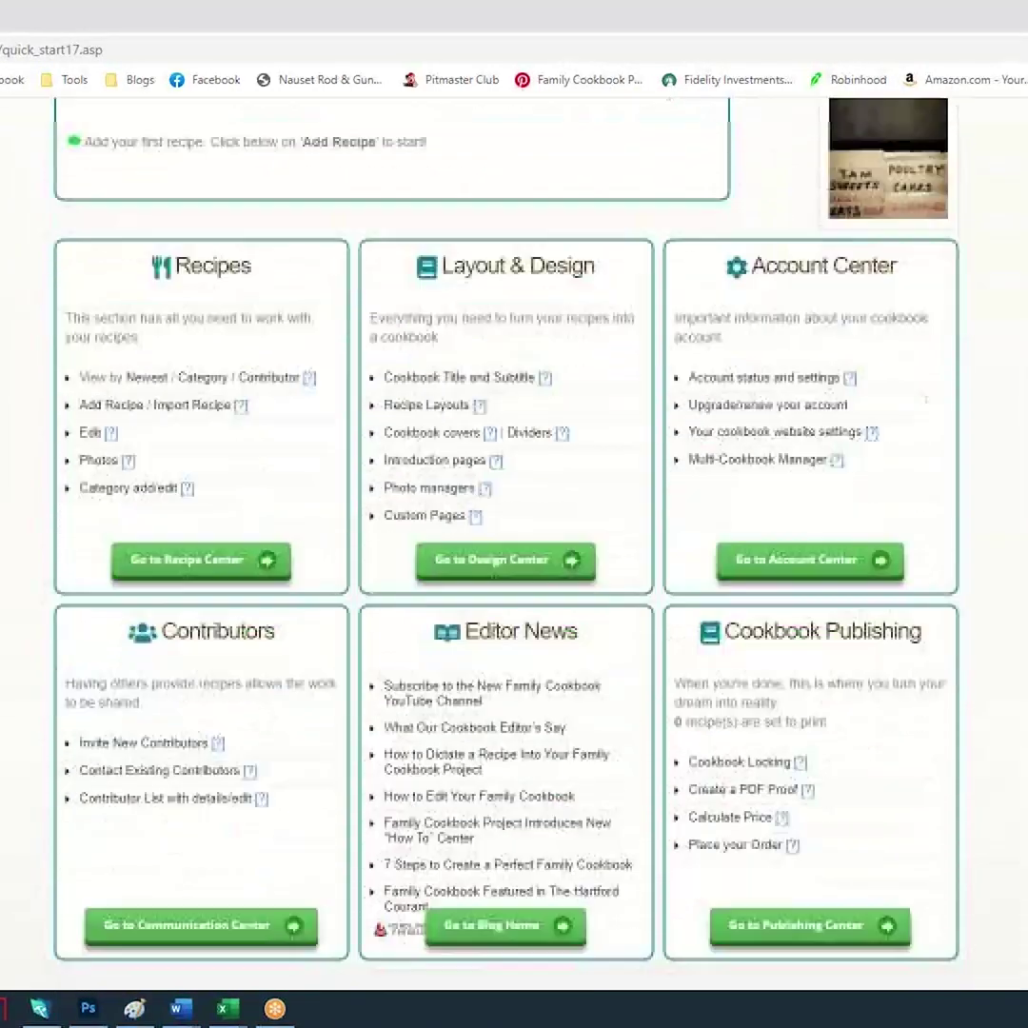
{"action": "scroll", "coordinate": [514, 476], "scroll_direction": "down", "scroll_amount": 1}
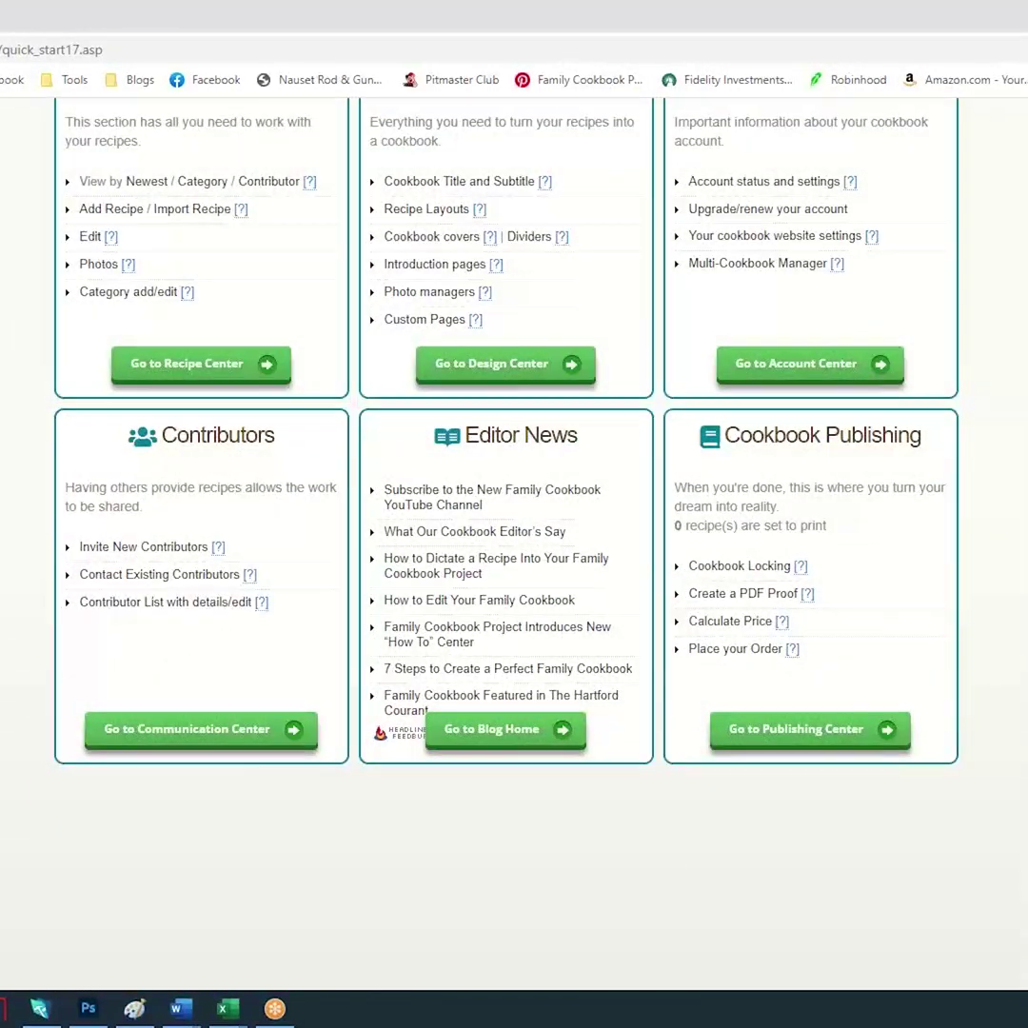
{"action": "left_click", "coordinate": [183, 731]}
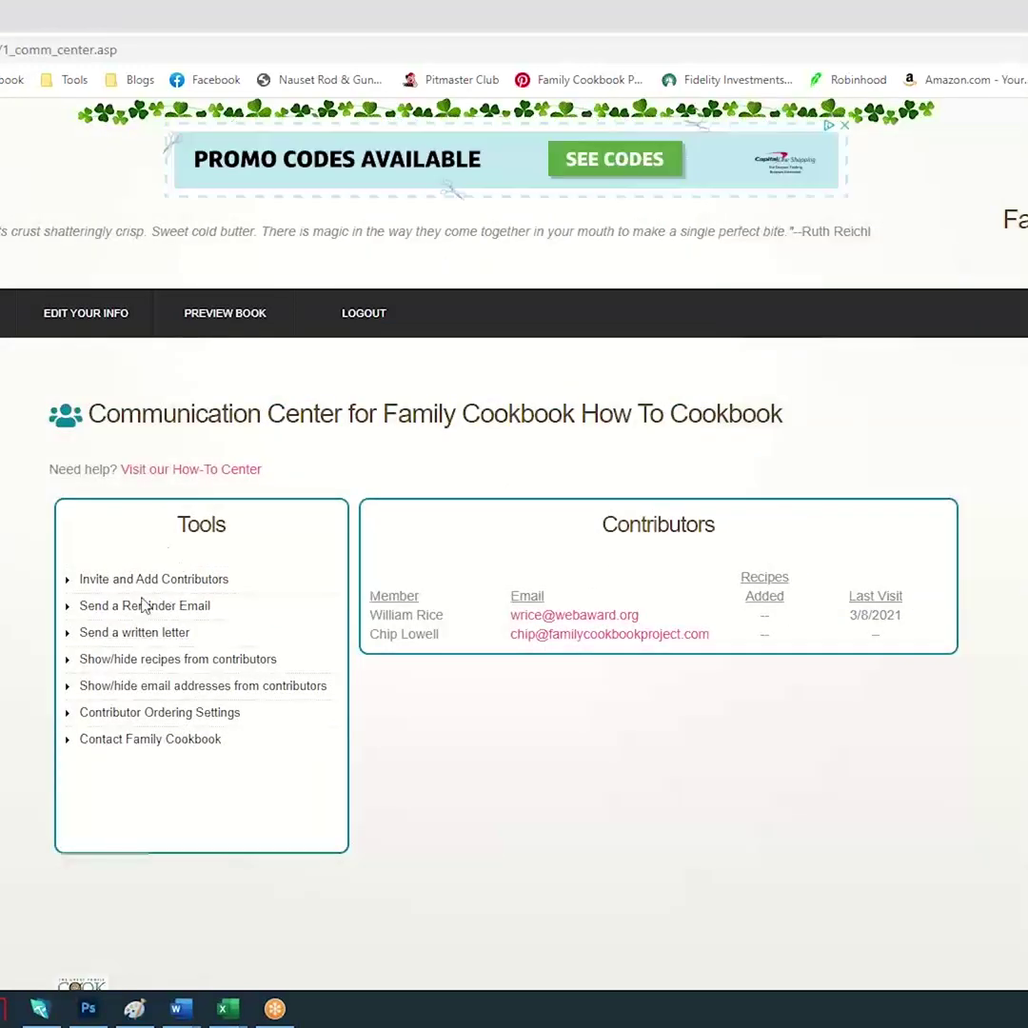
{"action": "left_click", "coordinate": [159, 615]}
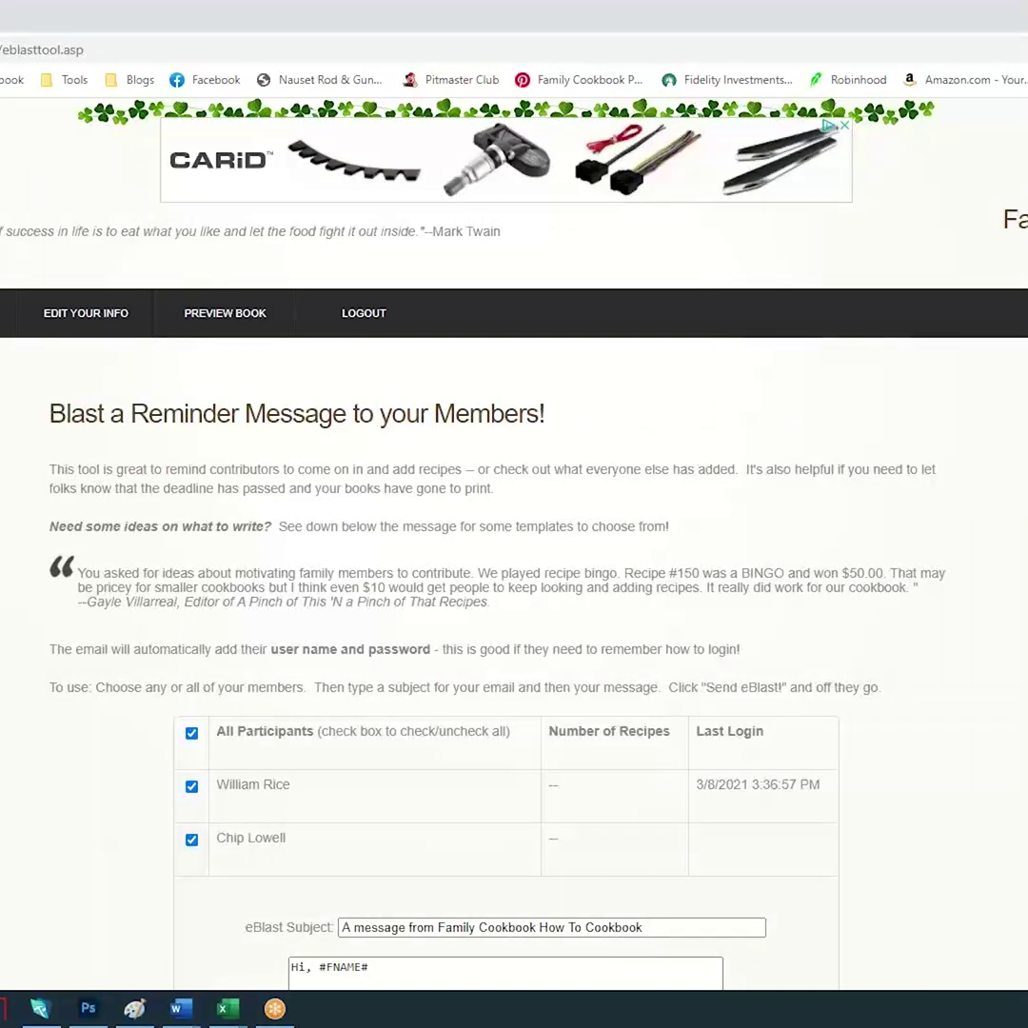
Send the reminder eBlast to both members with the default subject, then go back twice
{"action": "scroll", "coordinate": [532, 485], "scroll_direction": "down", "scroll_amount": 4}
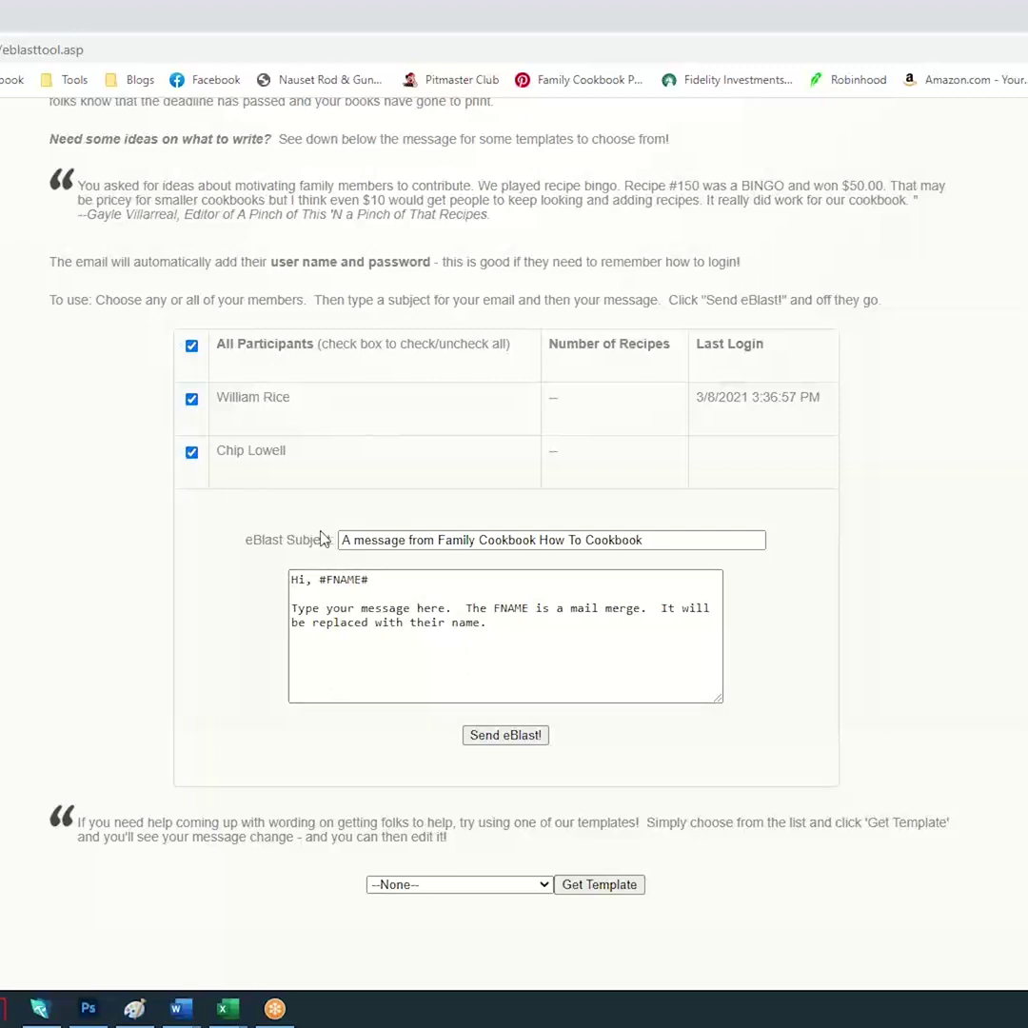
{"action": "left_click", "coordinate": [341, 539]}
{"action": "left_click", "coordinate": [190, 453]}
{"action": "left_click", "coordinate": [192, 400]}
{"action": "left_click", "coordinate": [191, 400]}
{"action": "left_click", "coordinate": [191, 454]}
{"action": "left_click", "coordinate": [503, 738]}
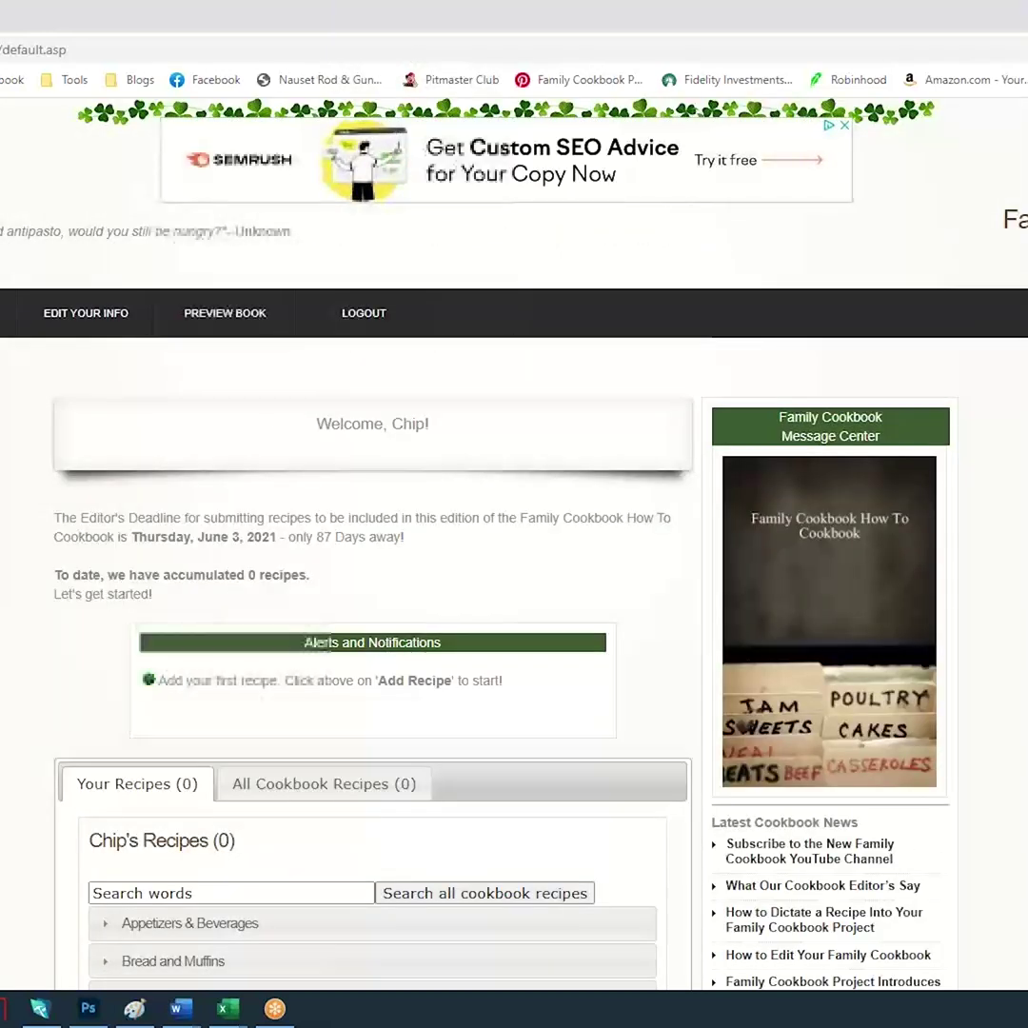
{"action": "key", "text": "alt+Left"}
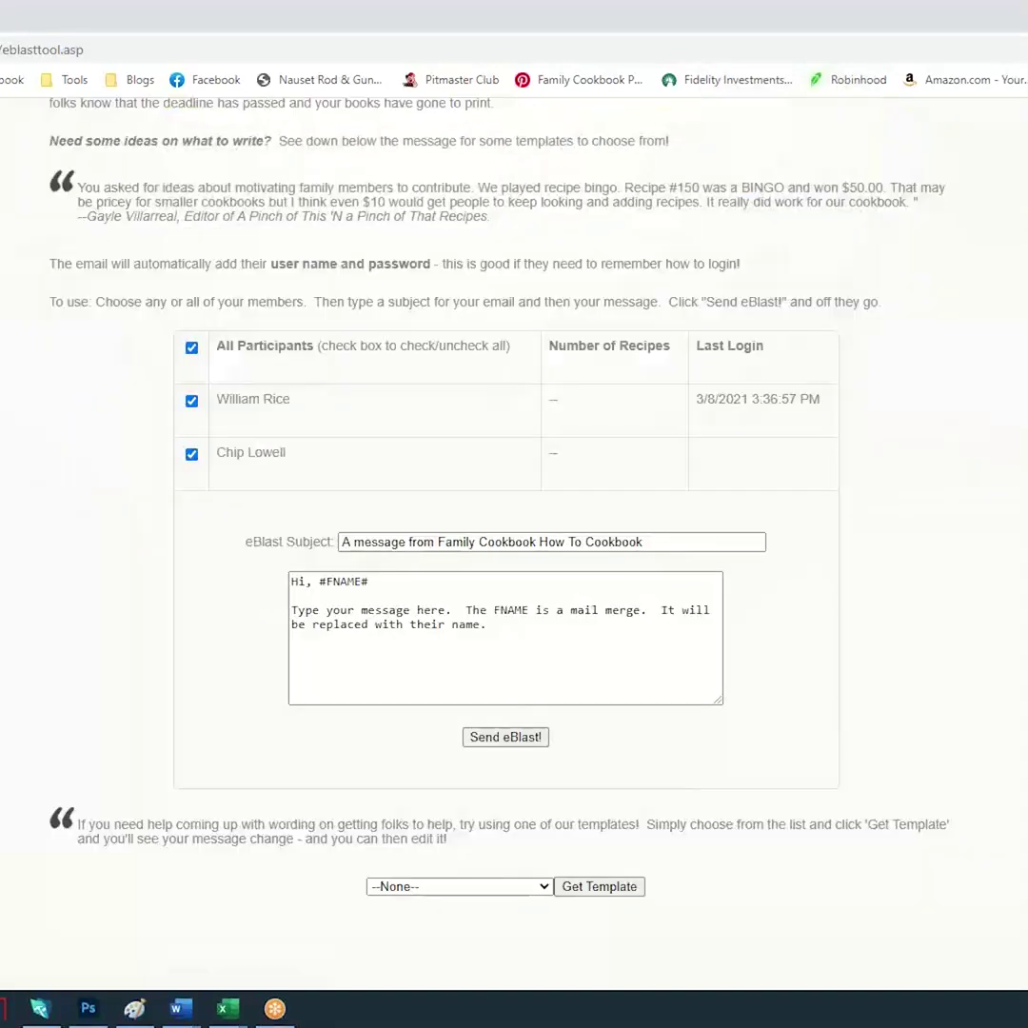
{"action": "key", "text": "alt+Left"}
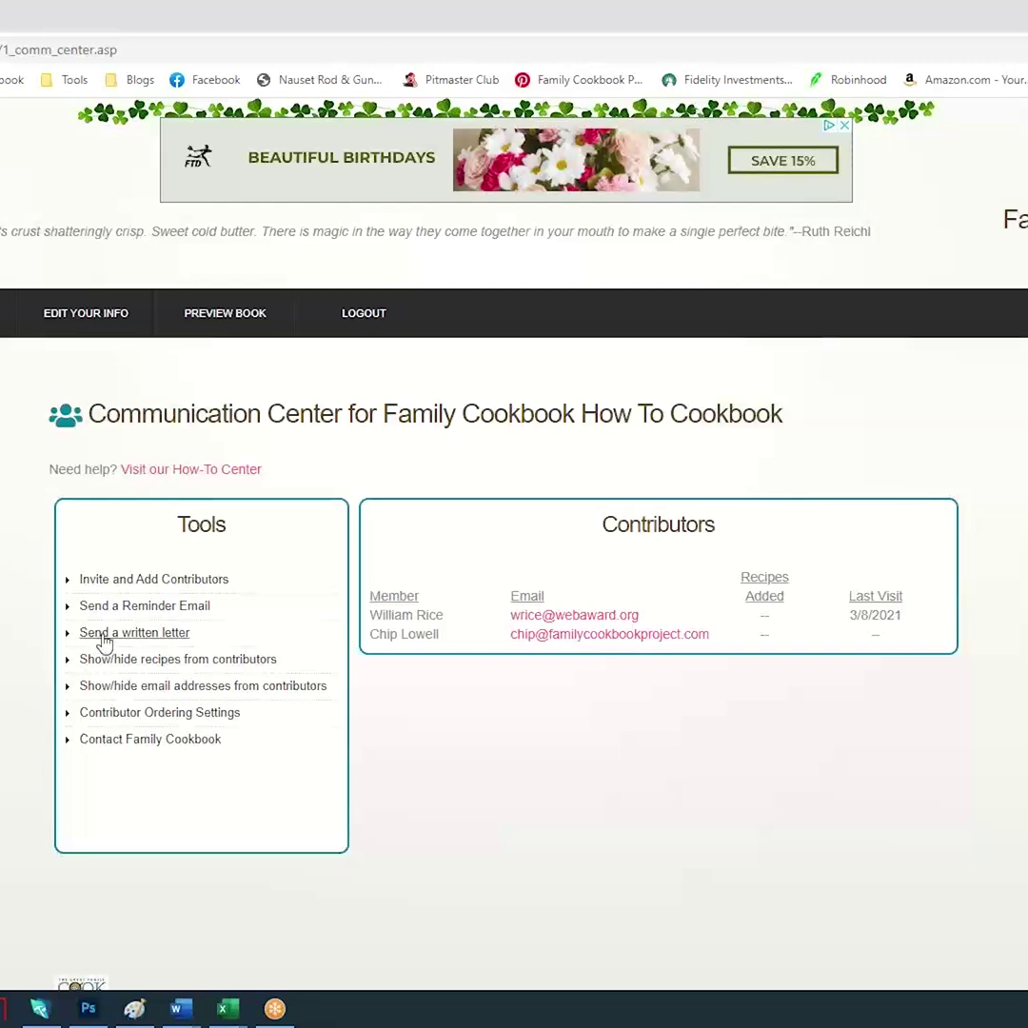
{"action": "left_click", "coordinate": [103, 633]}
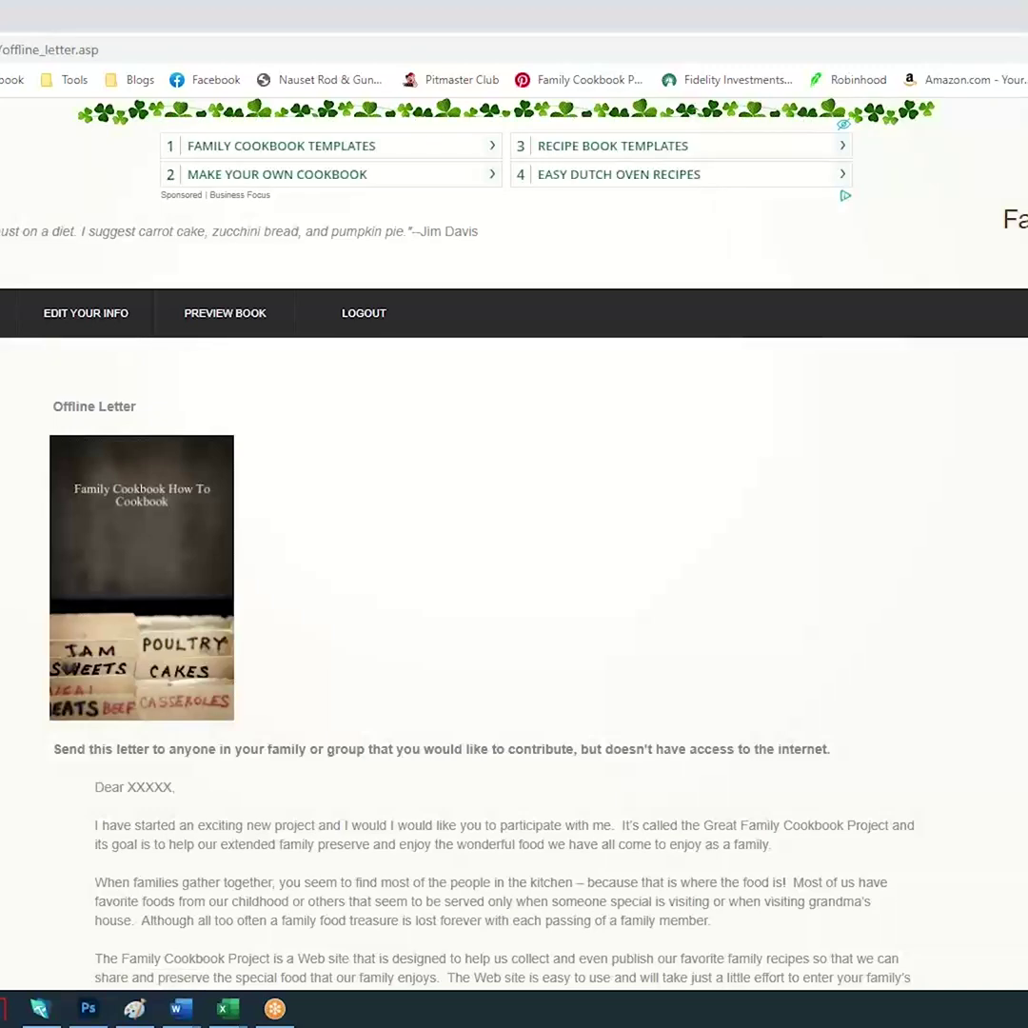
{"action": "scroll", "coordinate": [514, 571], "scroll_direction": "down", "scroll_amount": 5}
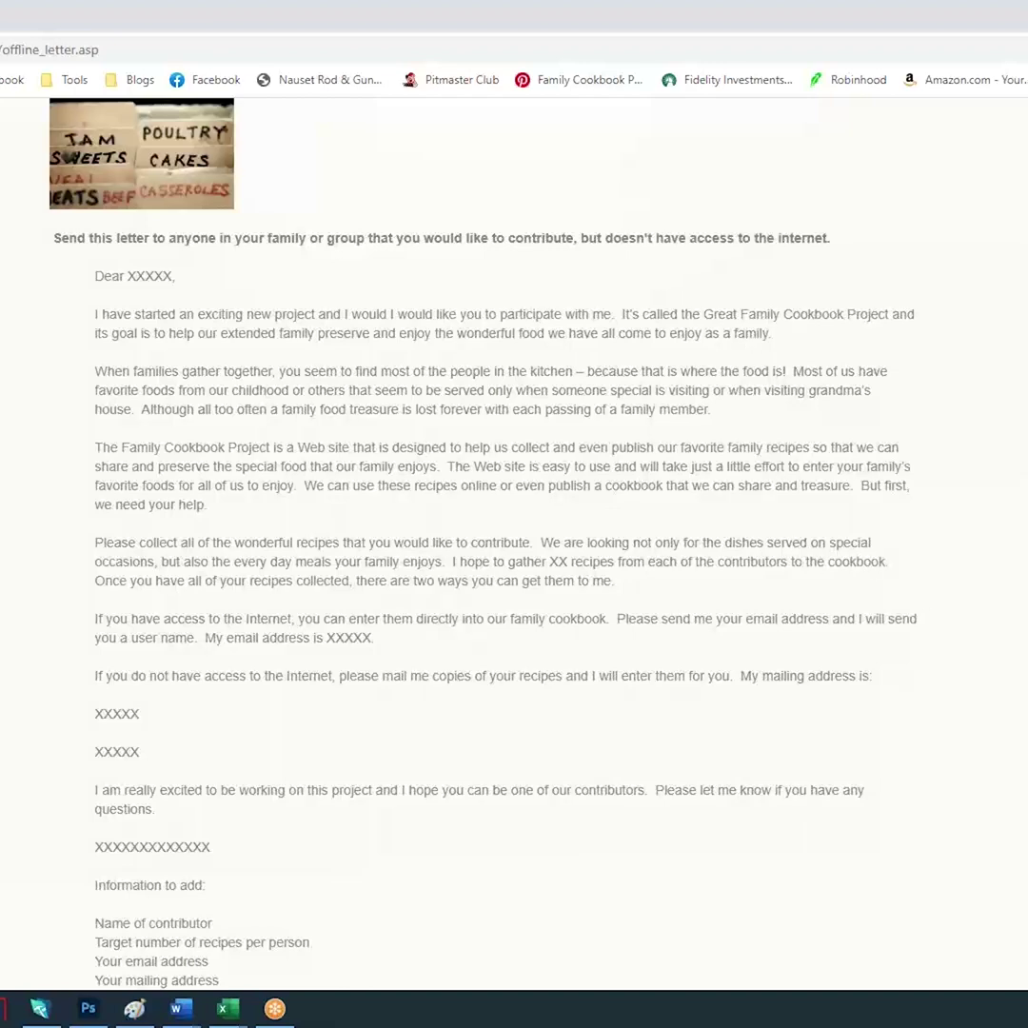
{"action": "key", "text": "alt+Left"}
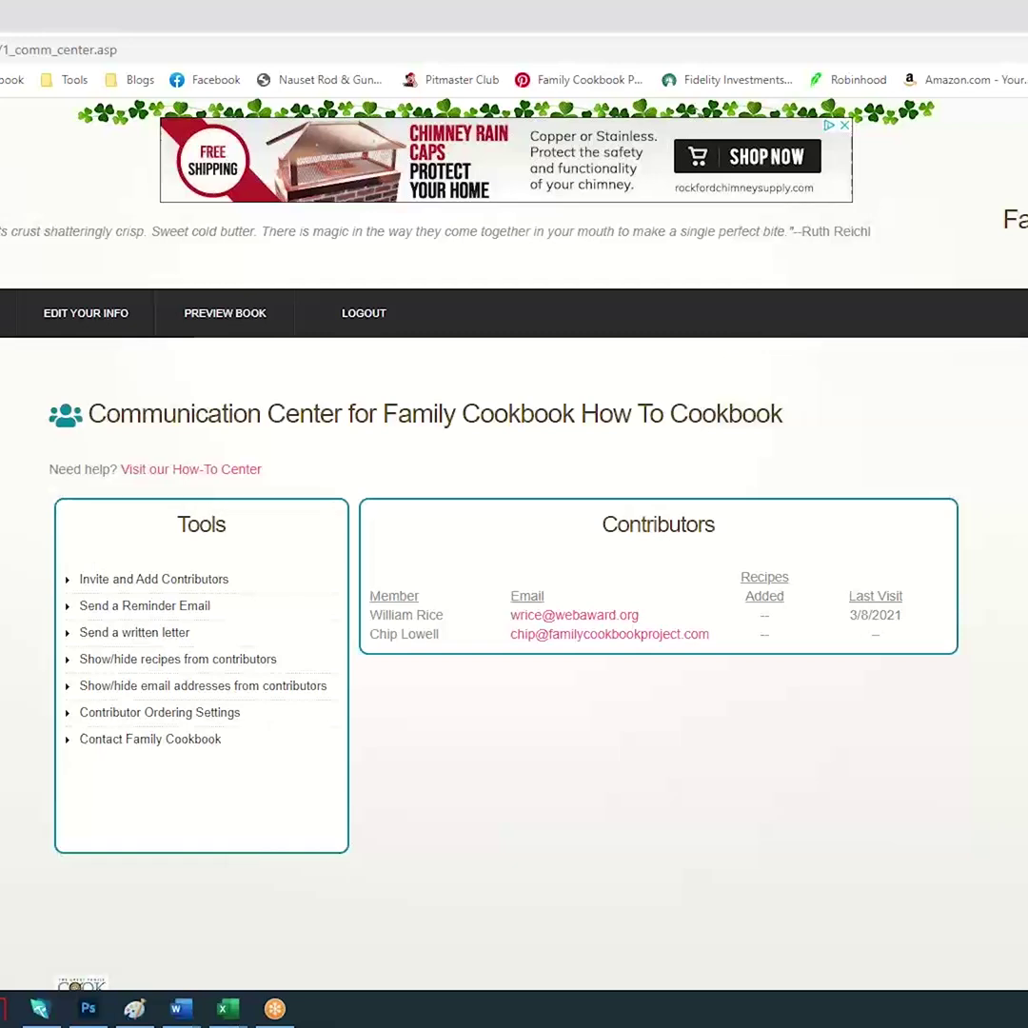
Go back with Alt+Left to the Quick Start page
{"action": "key", "text": "alt+Left"}
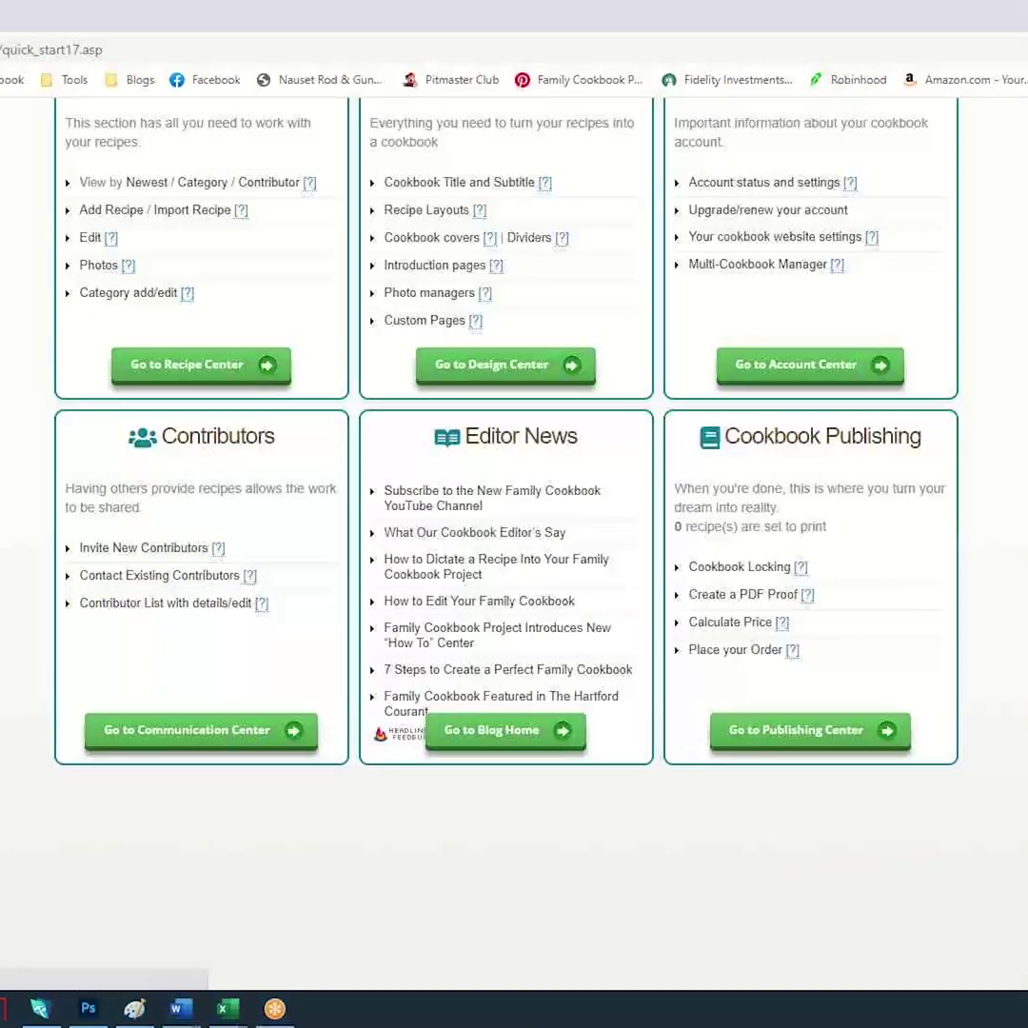